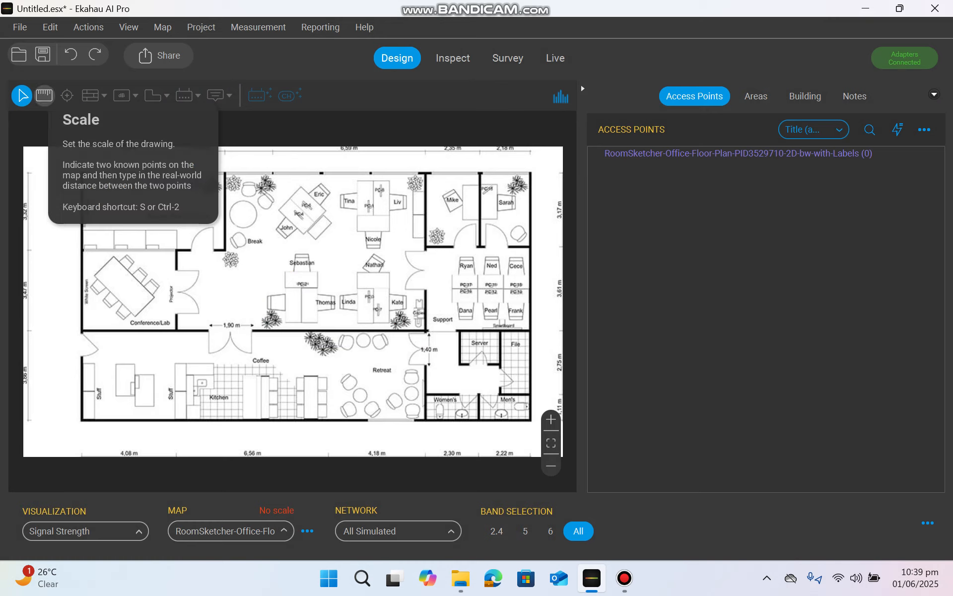
- Set the floor plan's scale by marking the double-door opening above the Coffee area as 1.9 m
{"action": "left_click", "coordinate": [44, 95]}
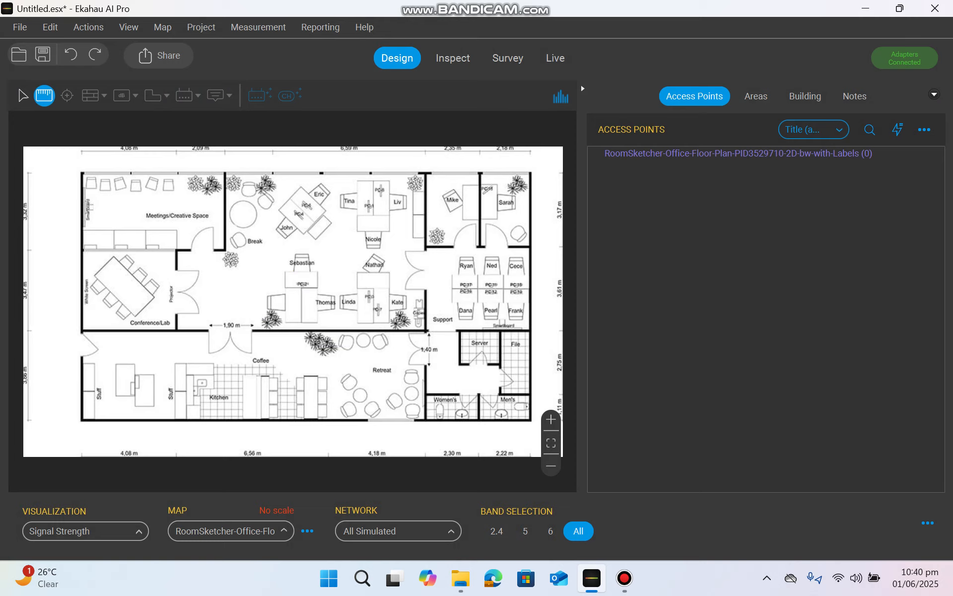
{"action": "left_click_drag", "start_coordinate": [208, 337], "coordinate": [252, 337]}
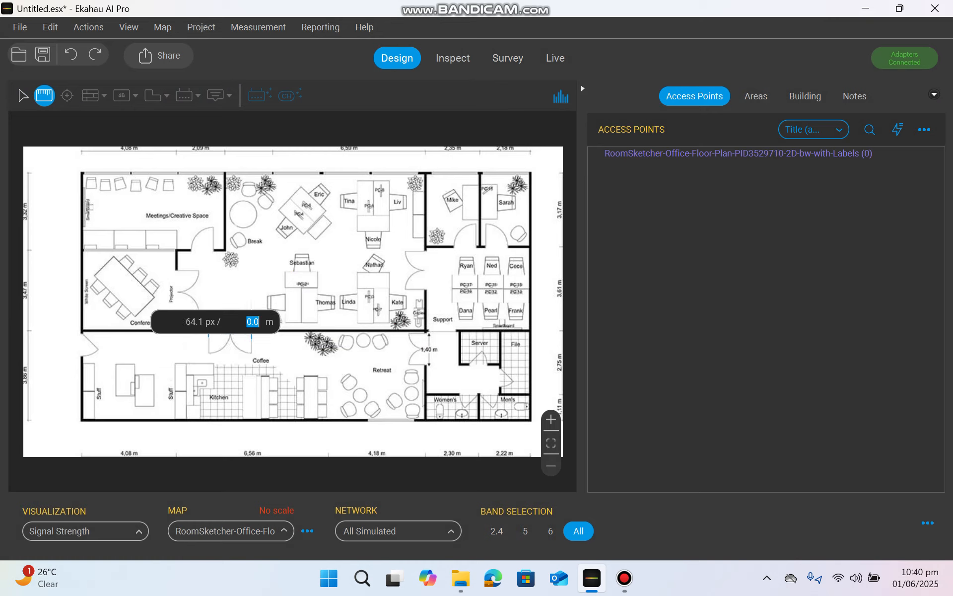
{"action": "type", "text": "1.9"}
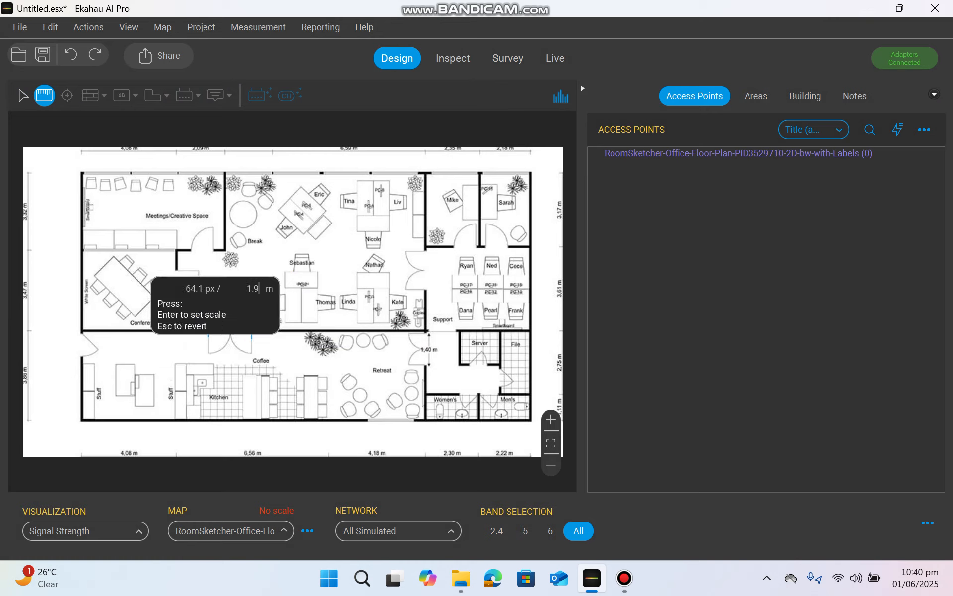
{"action": "key", "text": "Return"}
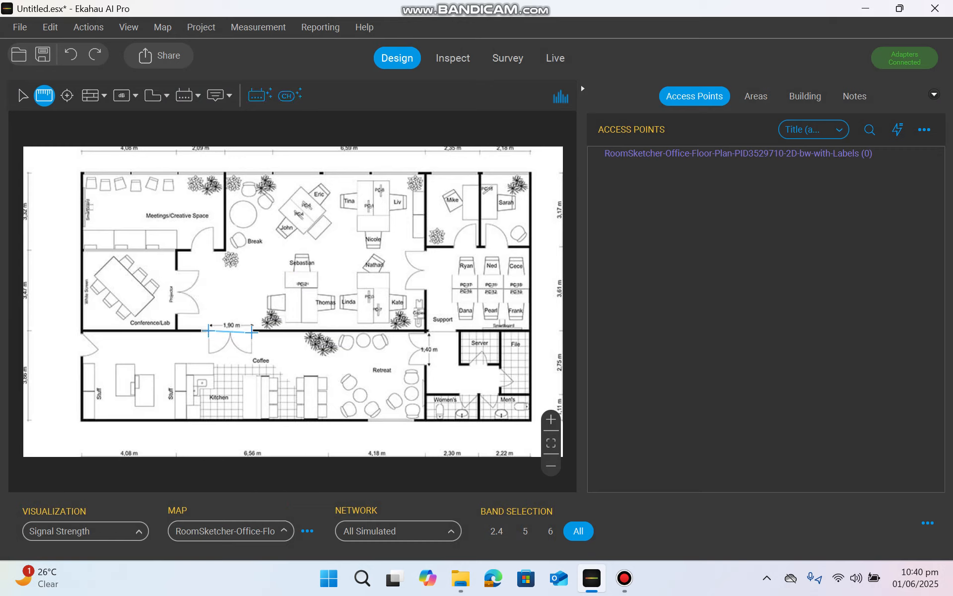
{"action": "key", "text": "Escape"}
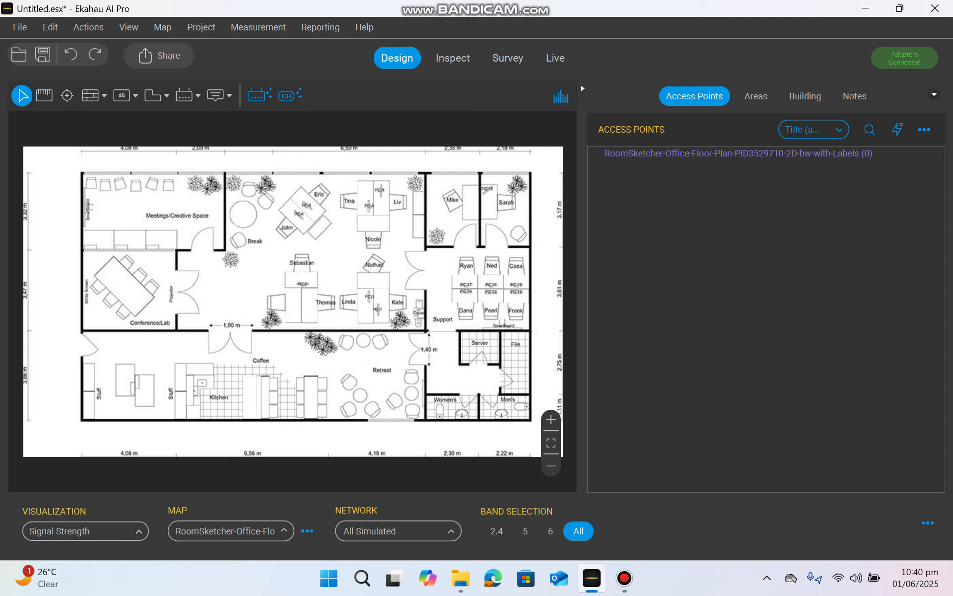
- Check the scale by measuring the double-door opening again, then the wall from that opening to the Support area
{"action": "left_click", "coordinate": [44, 95]}
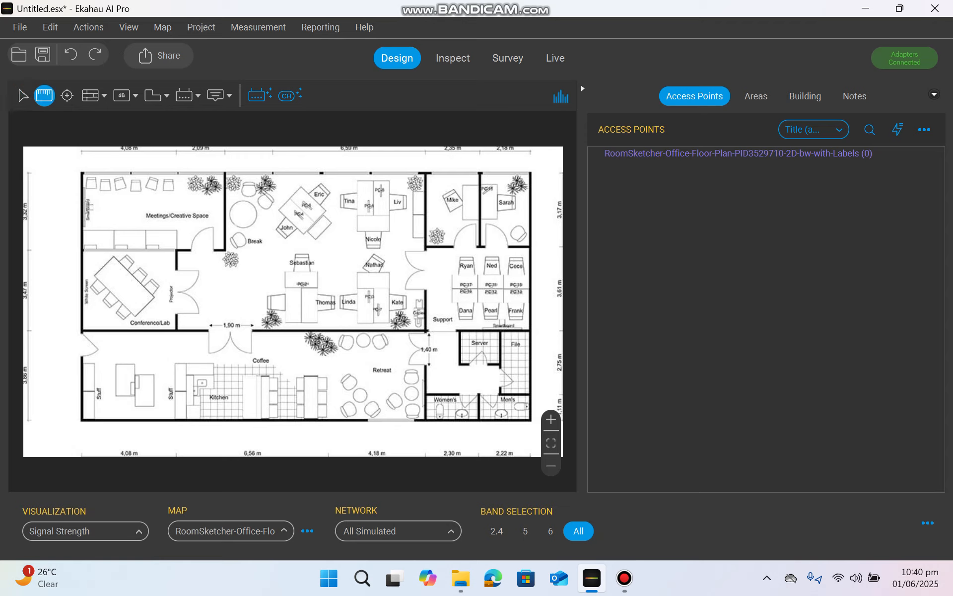
{"action": "left_click_drag", "start_coordinate": [207, 330], "coordinate": [253, 329]}
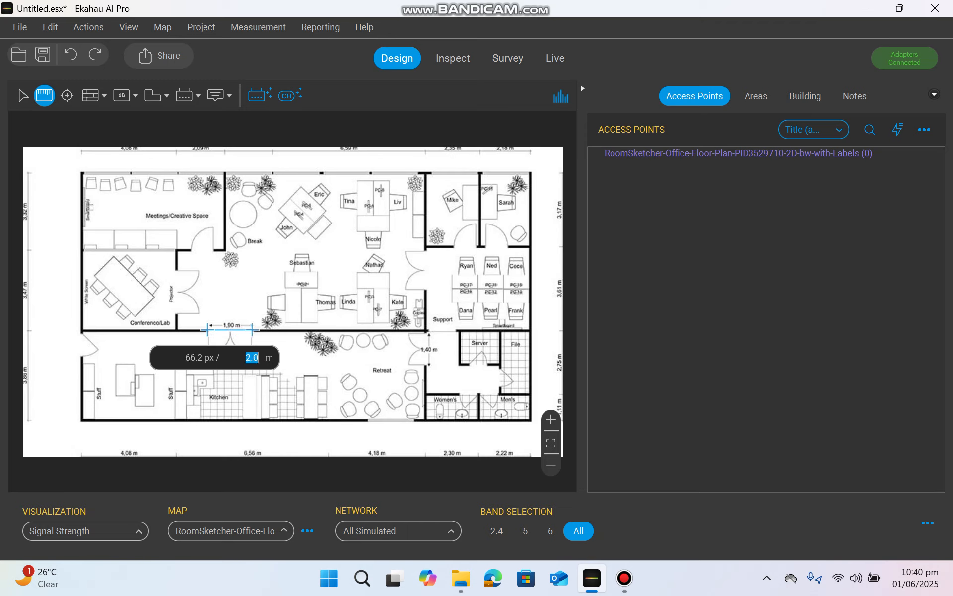
{"action": "left_click", "coordinate": [224, 311]}
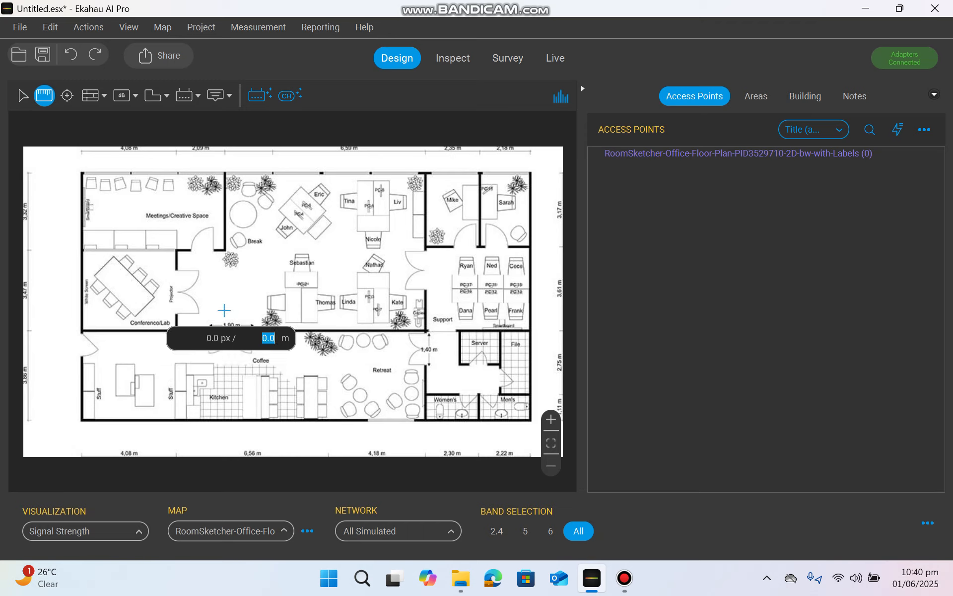
{"action": "key", "text": "Escape"}
{"action": "left_click_drag", "start_coordinate": [208, 330], "coordinate": [250, 330]}
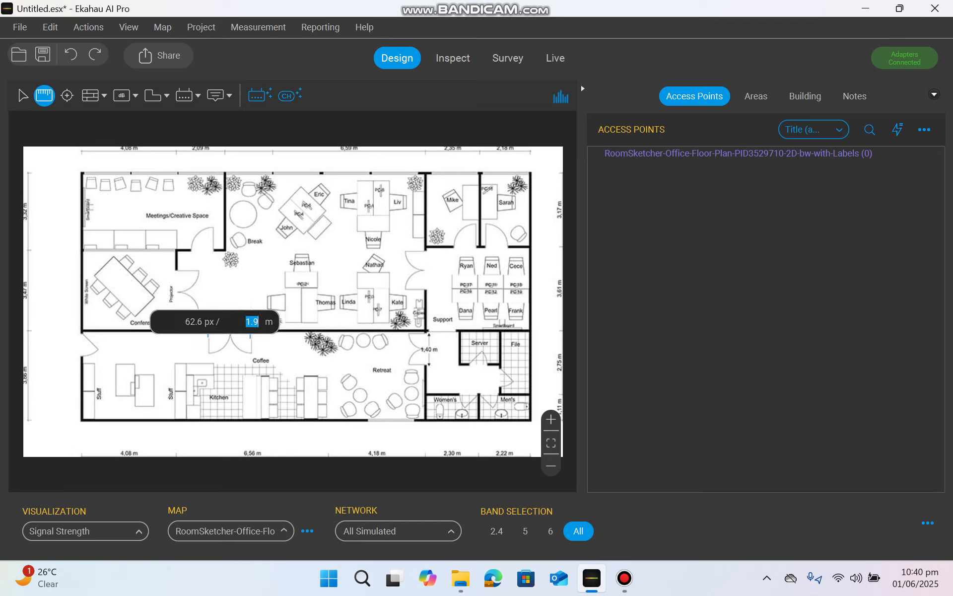
{"action": "left_click", "coordinate": [362, 348]}
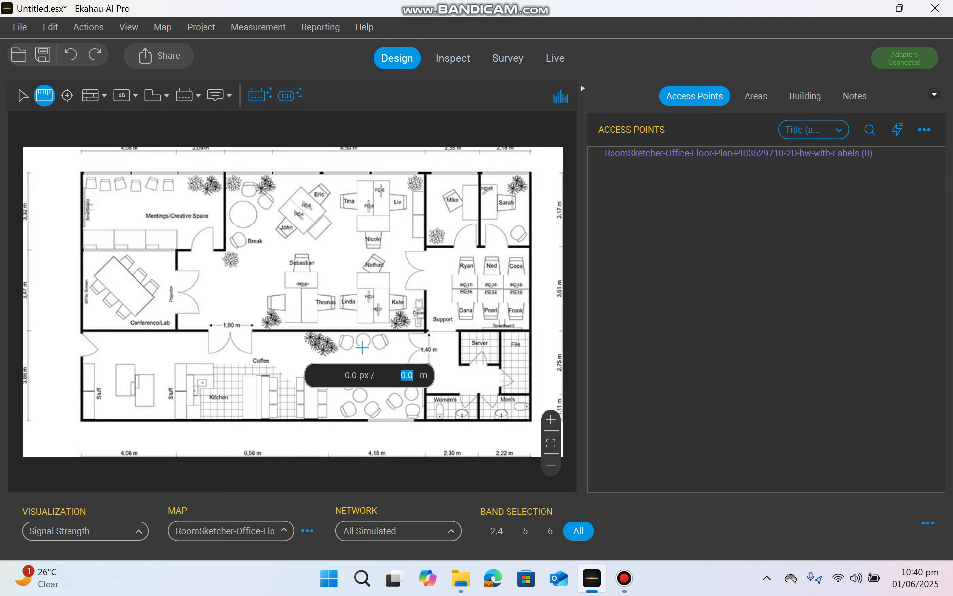
{"action": "left_click_drag", "start_coordinate": [225, 174], "coordinate": [366, 183]}
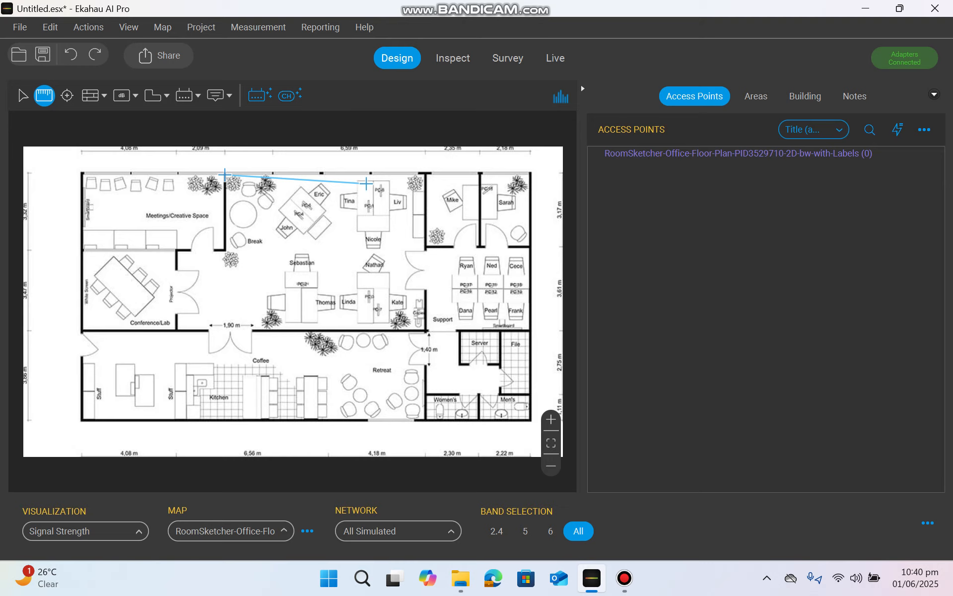
{"action": "left_click_drag", "start_coordinate": [253, 331], "coordinate": [429, 329]}
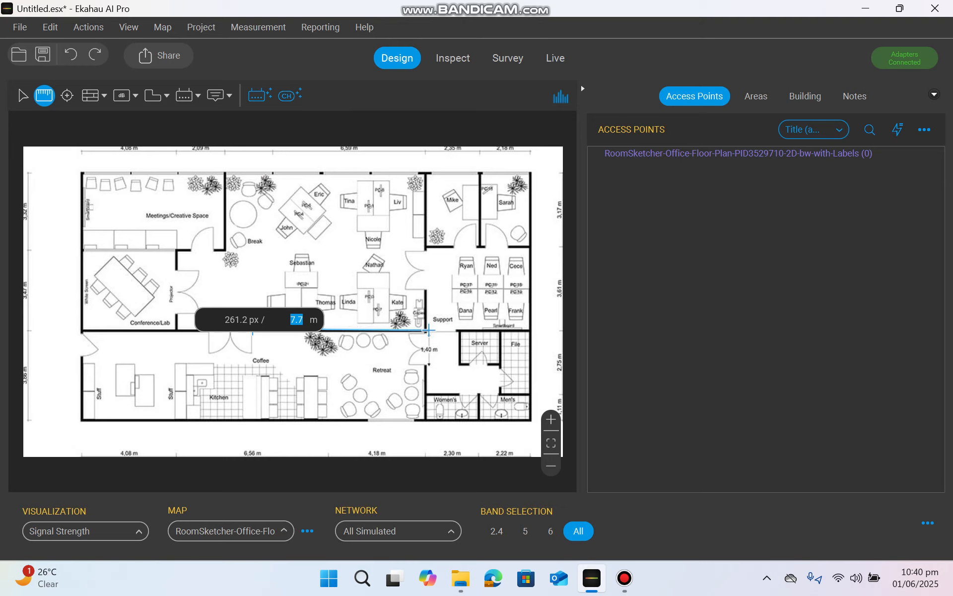
{"action": "key", "text": "Return"}
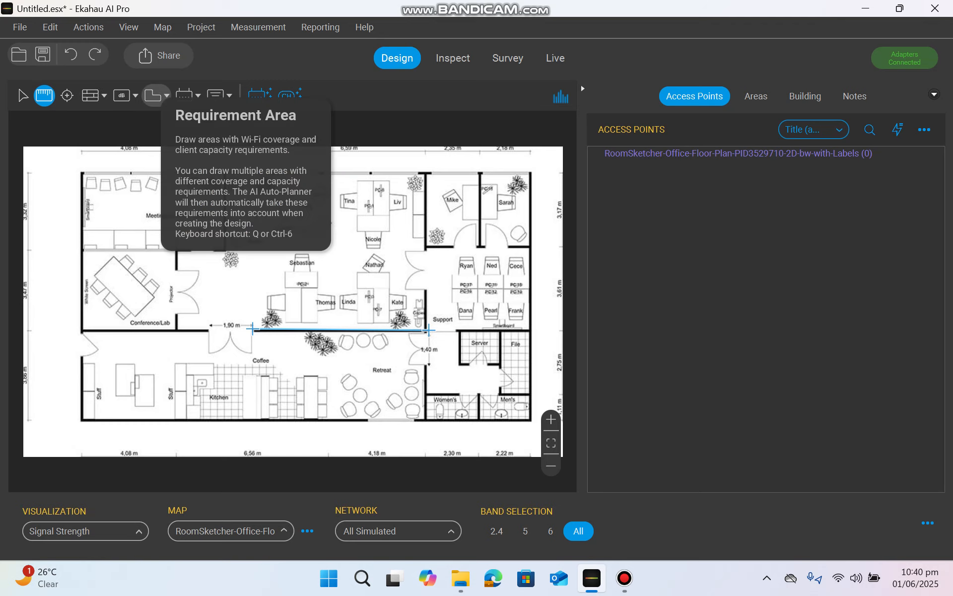
- Draw a requirement area of about 213 m² along the office's outer walls, covering the whole floor
{"action": "left_click", "coordinate": [153, 95]}
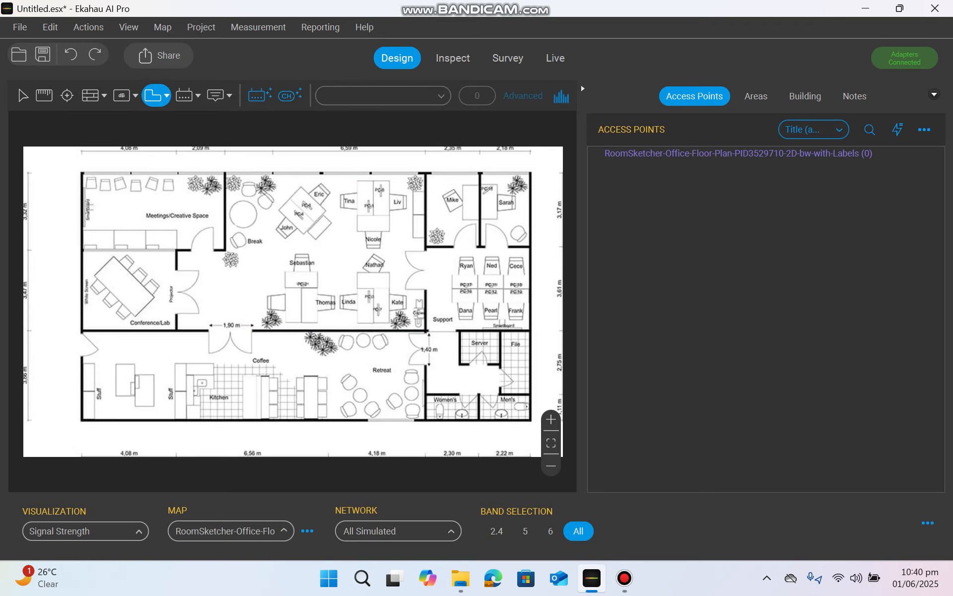
{"action": "left_click", "coordinate": [81, 173]}
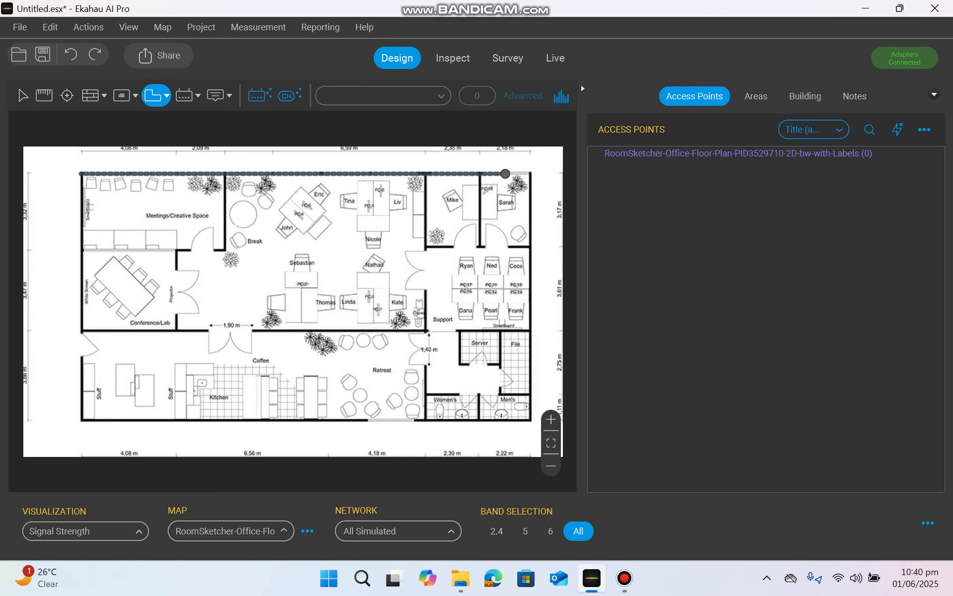
{"action": "left_click", "coordinate": [530, 173]}
{"action": "left_click", "coordinate": [529, 420]}
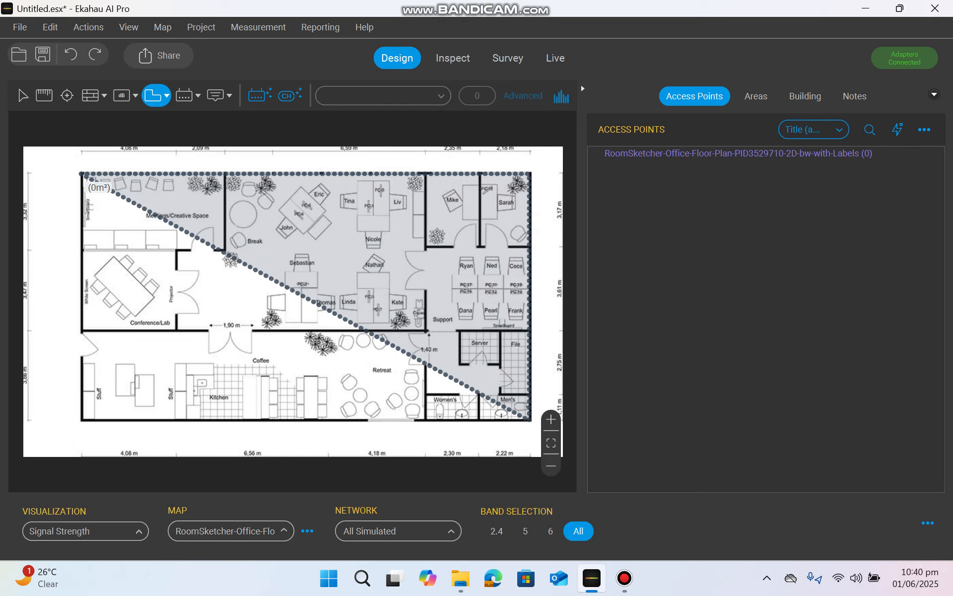
{"action": "left_click", "coordinate": [83, 421]}
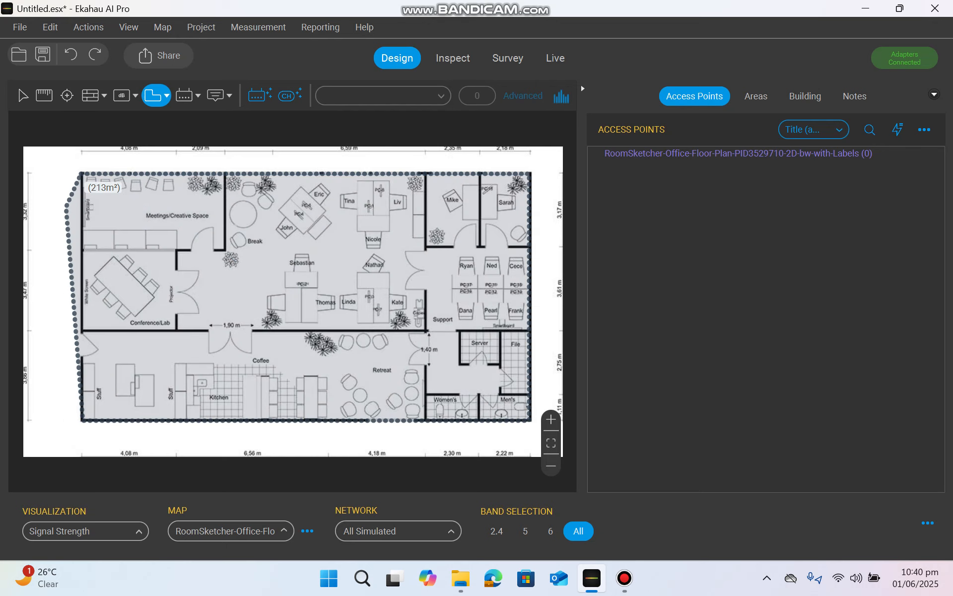
{"action": "left_click", "coordinate": [81, 173]}
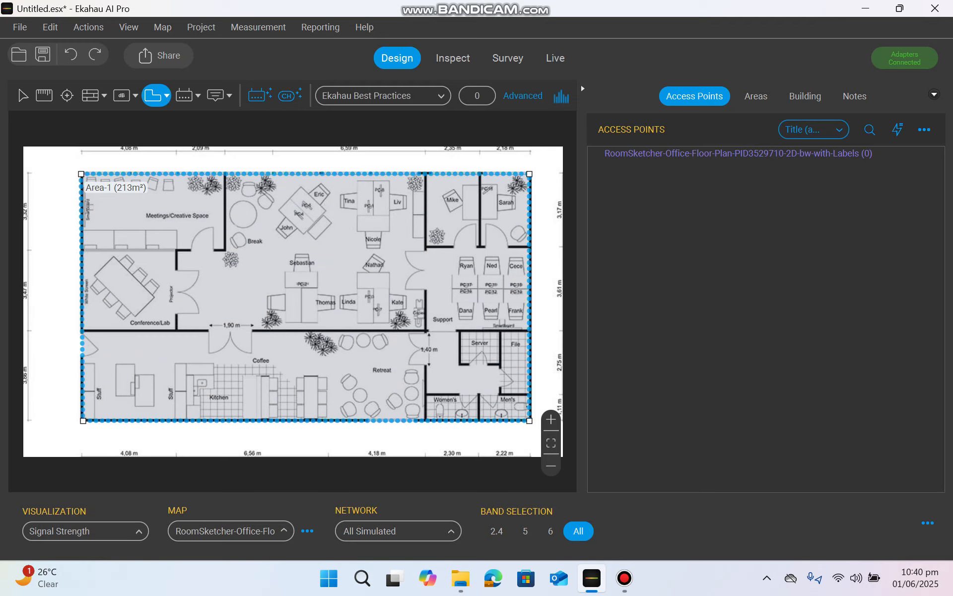
- Draw a rectangular exclusion area over the Women's and Men's restrooms
{"action": "left_click", "coordinate": [167, 95]}
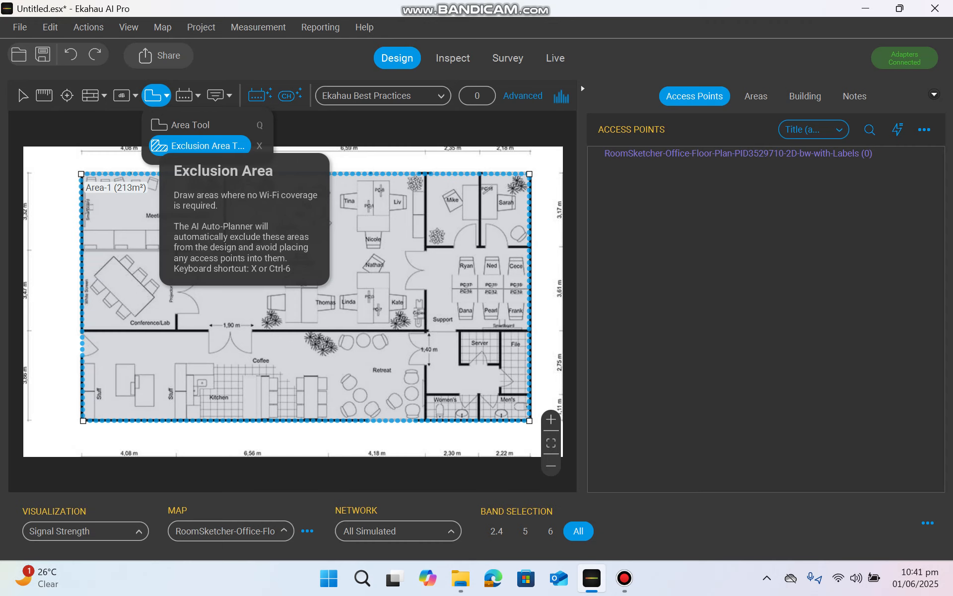
{"action": "left_click", "coordinate": [164, 146]}
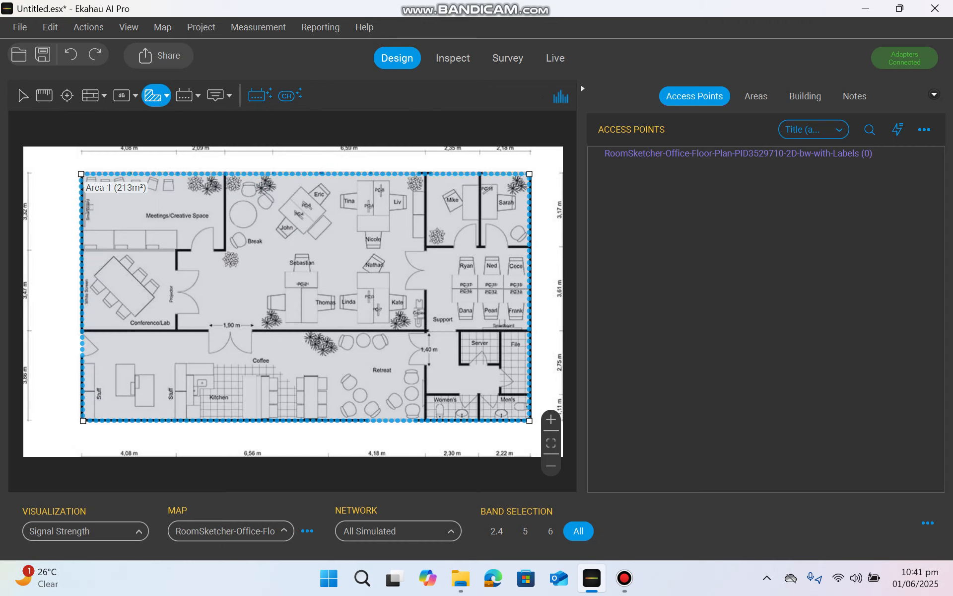
{"action": "left_click", "coordinate": [427, 396]}
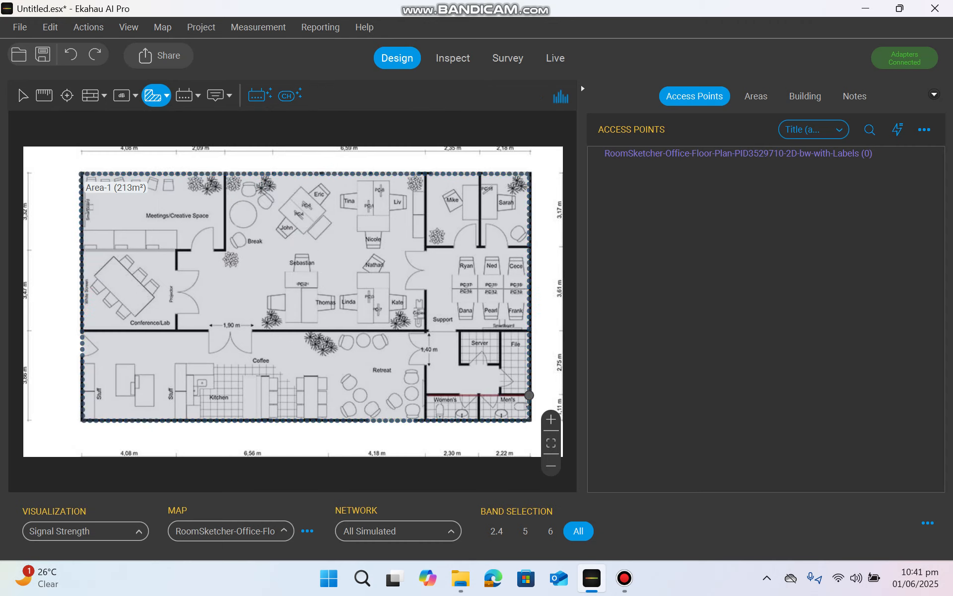
{"action": "left_click", "coordinate": [529, 396]}
{"action": "left_click", "coordinate": [529, 420]}
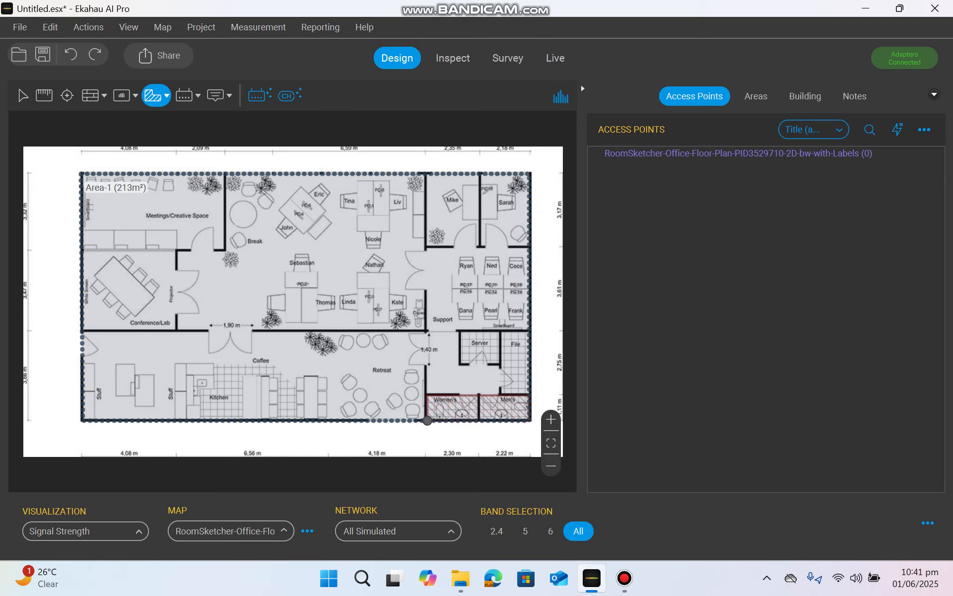
{"action": "double_click", "coordinate": [427, 420]}
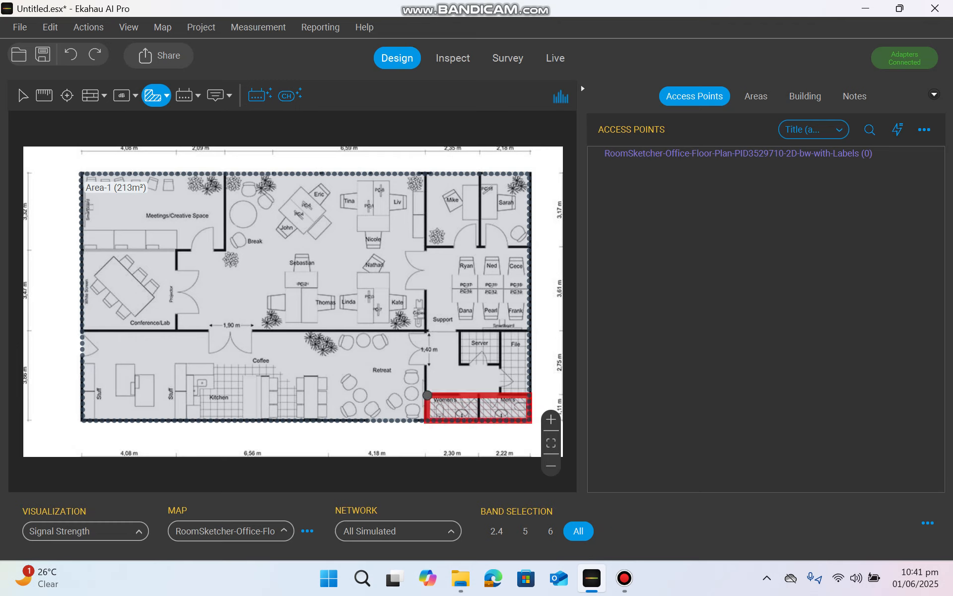
{"action": "mouse_move", "coordinate": [427, 396]}
{"action": "left_mouse_down"}
{"action": "mouse_move", "coordinate": [556, 351]}
{"action": "mouse_move", "coordinate": [463, 345]}
{"action": "mouse_move", "coordinate": [427, 396]}
{"action": "left_mouse_up"}
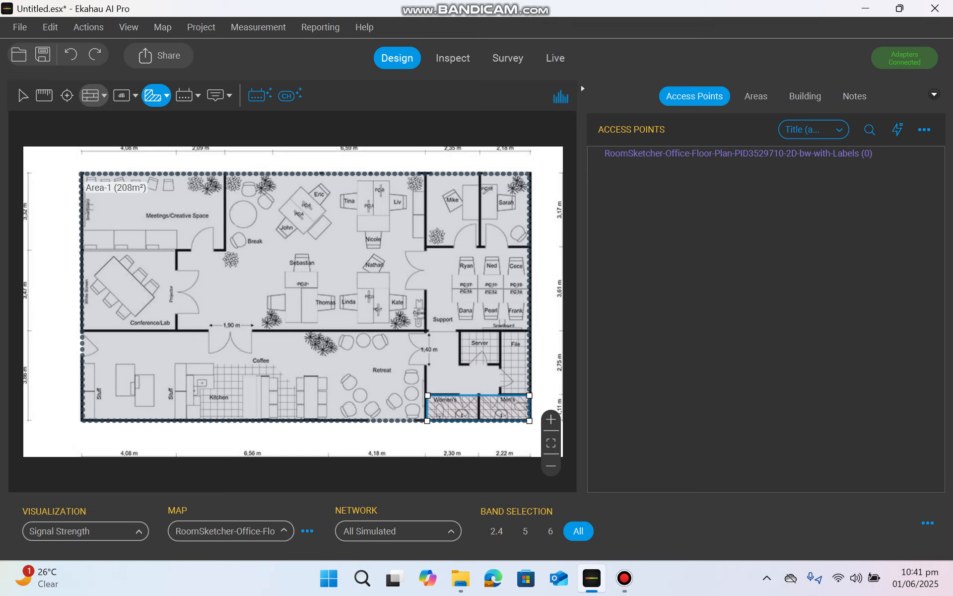
- With the Wall, Brick (10.0 dB) type, trace the Conference/Lab room's horizontal walls and the central wall on both sides of the double door
{"action": "left_click", "coordinate": [89, 95]}
{"action": "left_click", "coordinate": [482, 96]}
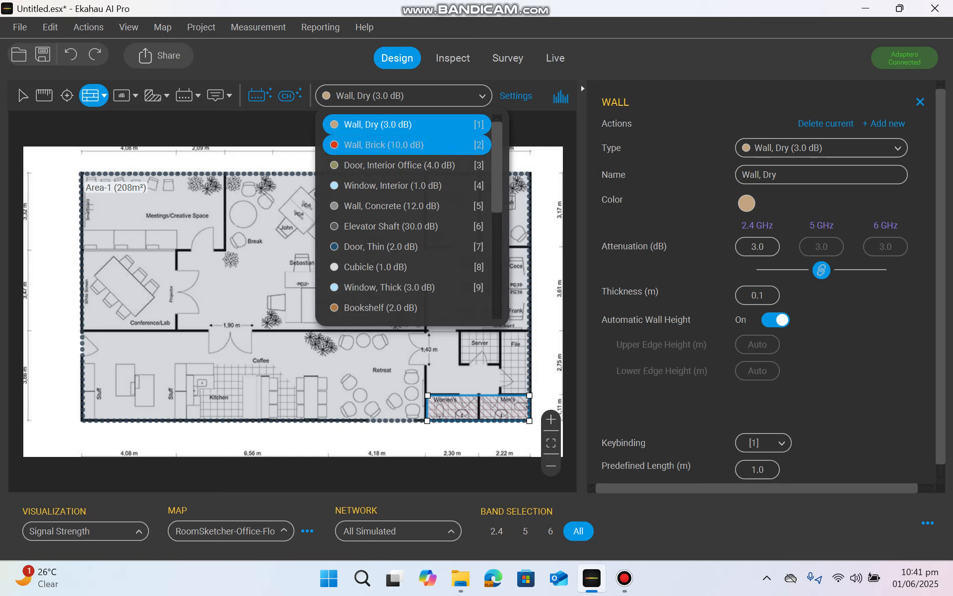
{"action": "left_click", "coordinate": [382, 145]}
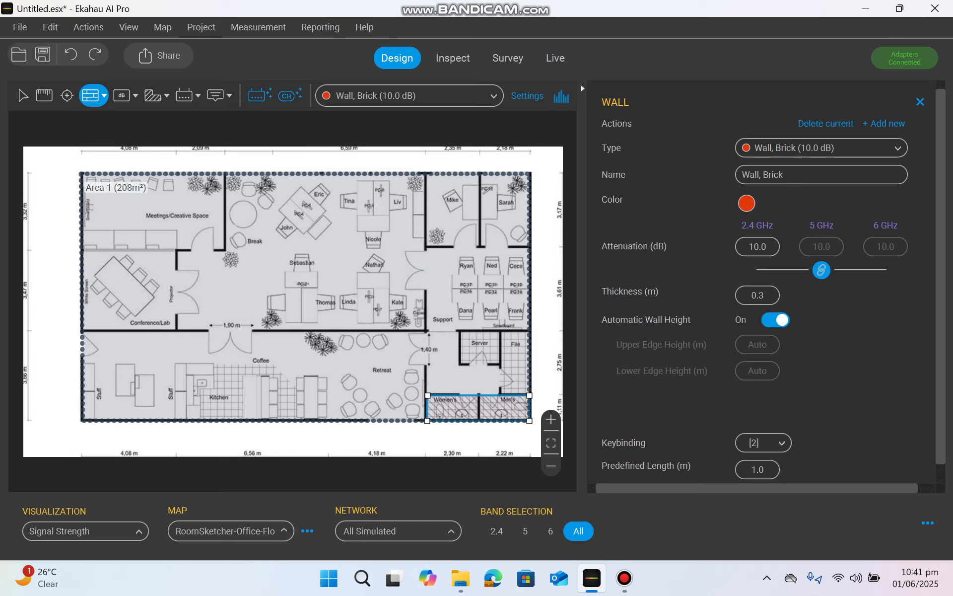
{"action": "left_click", "coordinate": [84, 251]}
{"action": "left_click", "coordinate": [83, 330]}
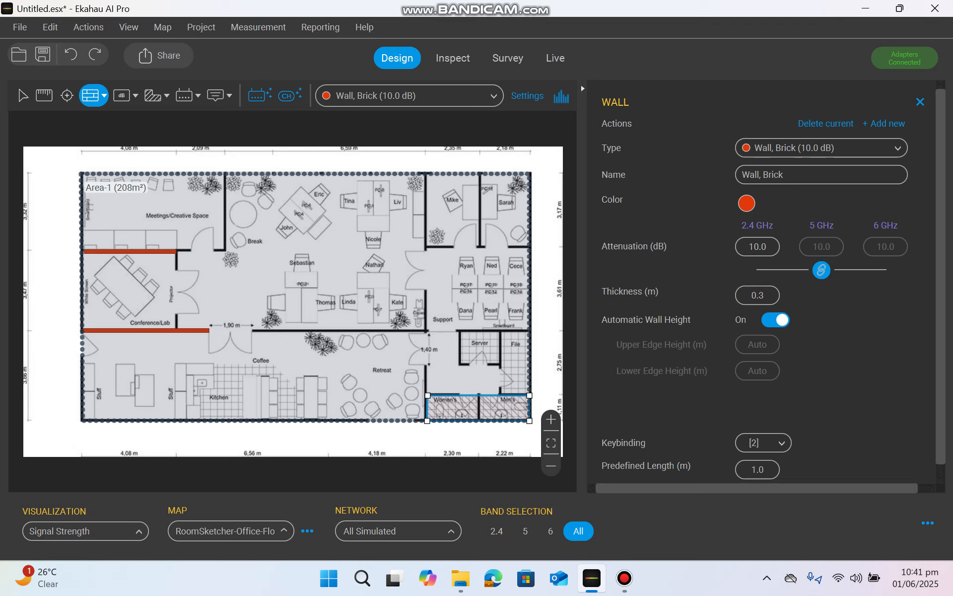
{"action": "left_click", "coordinate": [254, 330]}
{"action": "left_click", "coordinate": [426, 329]}
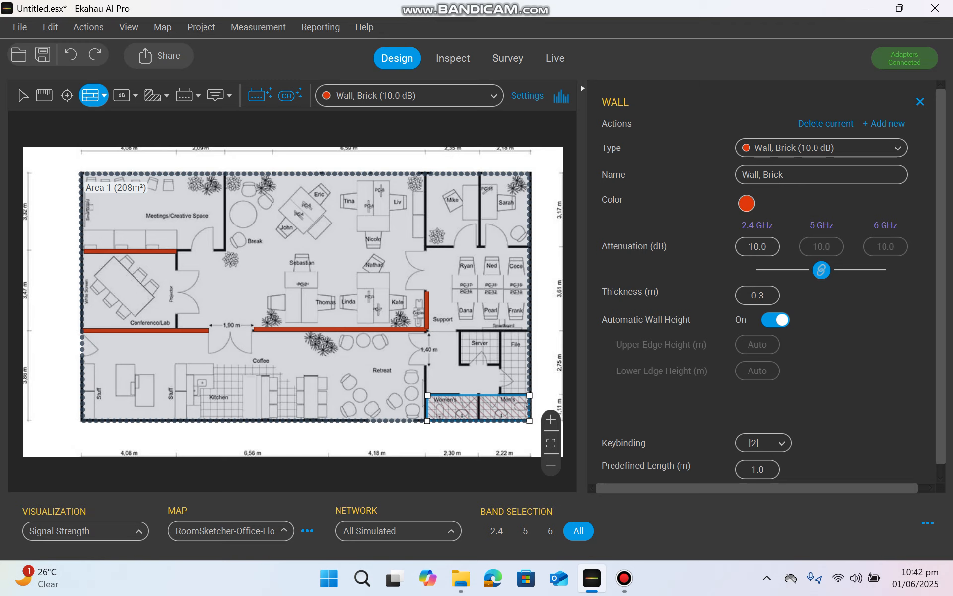
- Trace brick walls along the sides and fronts of the two private offices in the plan's upper-right corner, leaving the doorways open
{"action": "left_click", "coordinate": [426, 174]}
{"action": "left_click", "coordinate": [426, 248]}
{"action": "left_click", "coordinate": [480, 174]}
{"action": "left_click", "coordinate": [529, 246]}
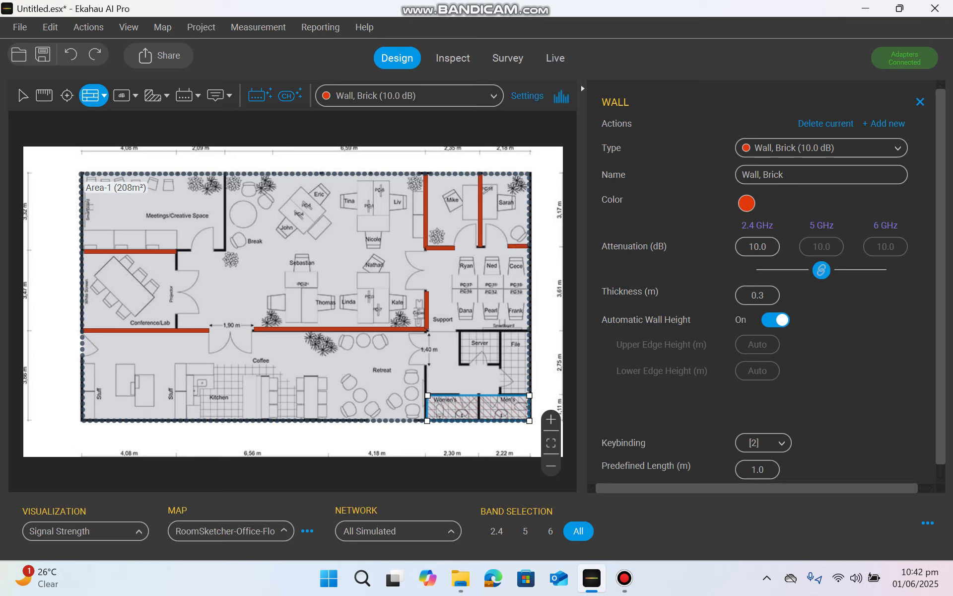
- Trace brick walls around the Server and File rooms and along the wall between the Retreat area and the corridor
{"action": "left_click", "coordinate": [461, 332]}
{"action": "left_click", "coordinate": [528, 332]}
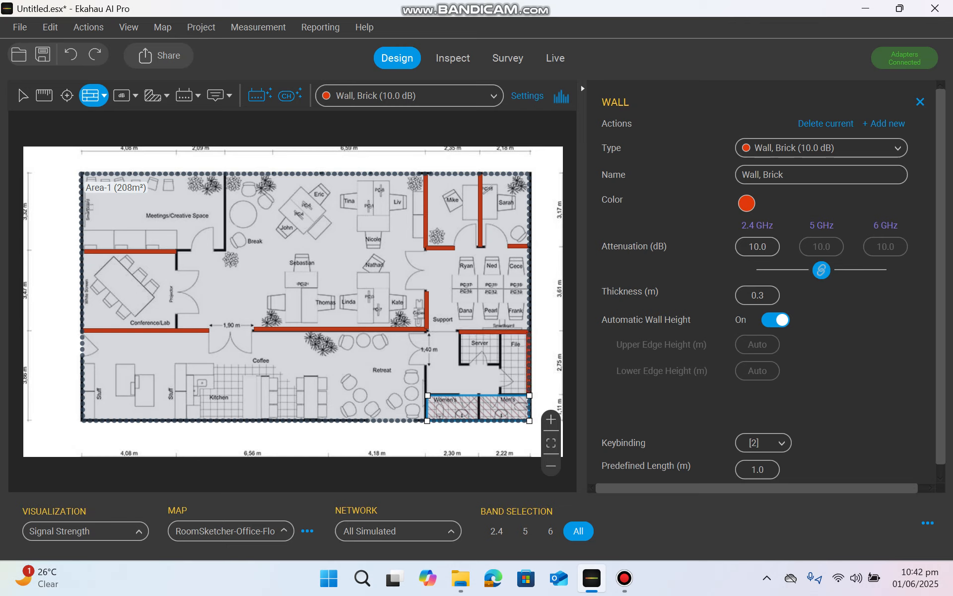
{"action": "left_click", "coordinate": [529, 394]}
{"action": "left_click", "coordinate": [500, 401]}
{"action": "left_click", "coordinate": [502, 333]}
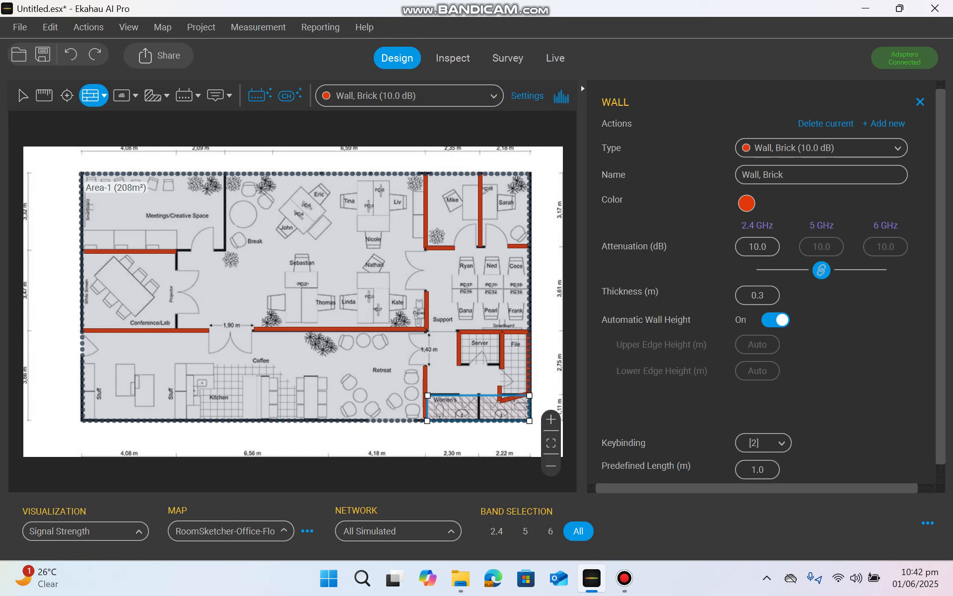
- Trace brick walls along the whole outer perimeter of the office and finish wall drawing
{"action": "left_click", "coordinate": [81, 175]}
{"action": "left_click", "coordinate": [530, 175]}
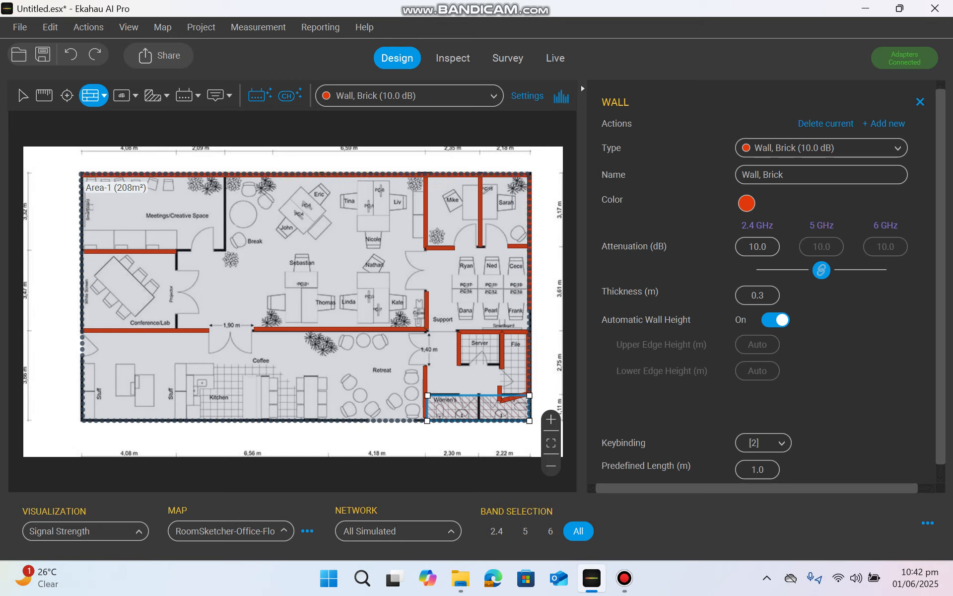
{"action": "left_click", "coordinate": [530, 419]}
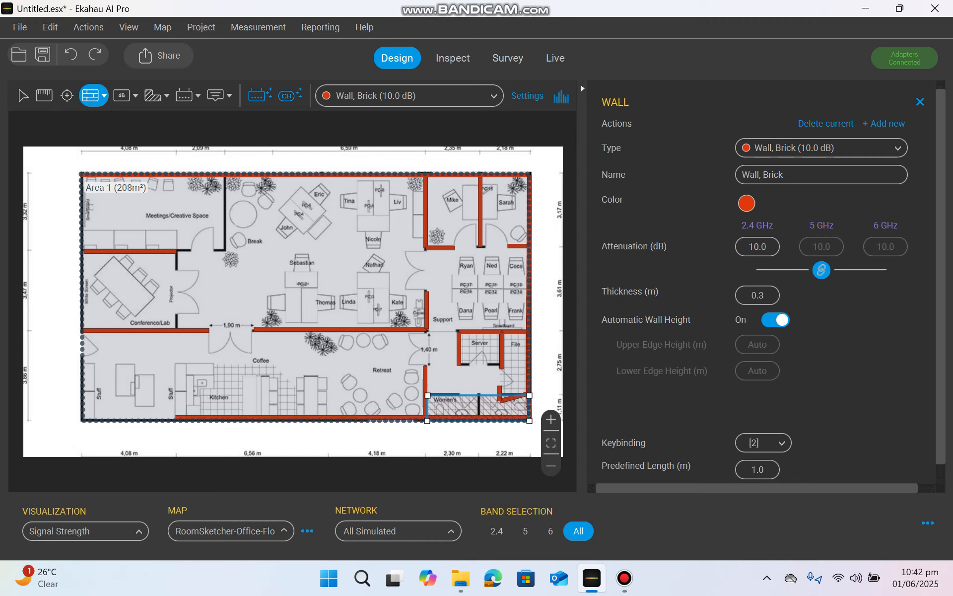
{"action": "left_click", "coordinate": [80, 418]}
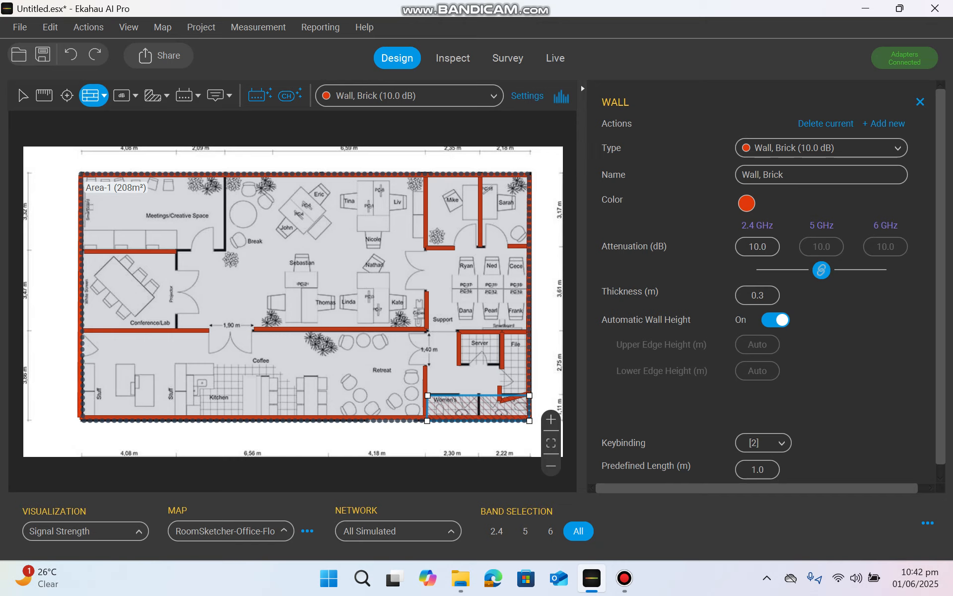
{"action": "key", "text": "Escape"}
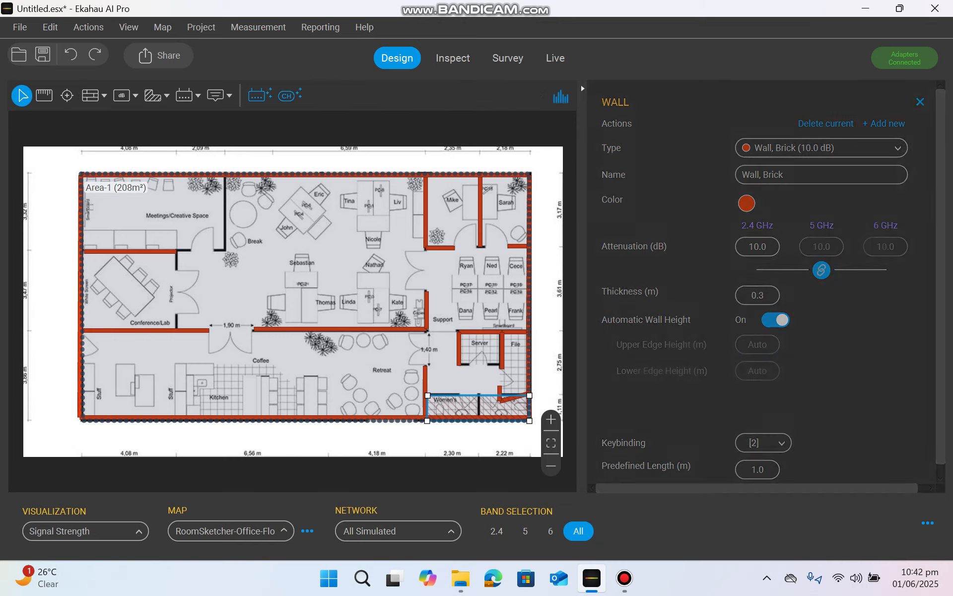
- Adjust the brick wall end below the File room and trace brick walls beside the Meetings/Creative Space and both sides of the Conference/Lab double door
{"action": "left_click_drag", "start_coordinate": [501, 401], "coordinate": [499, 395]}
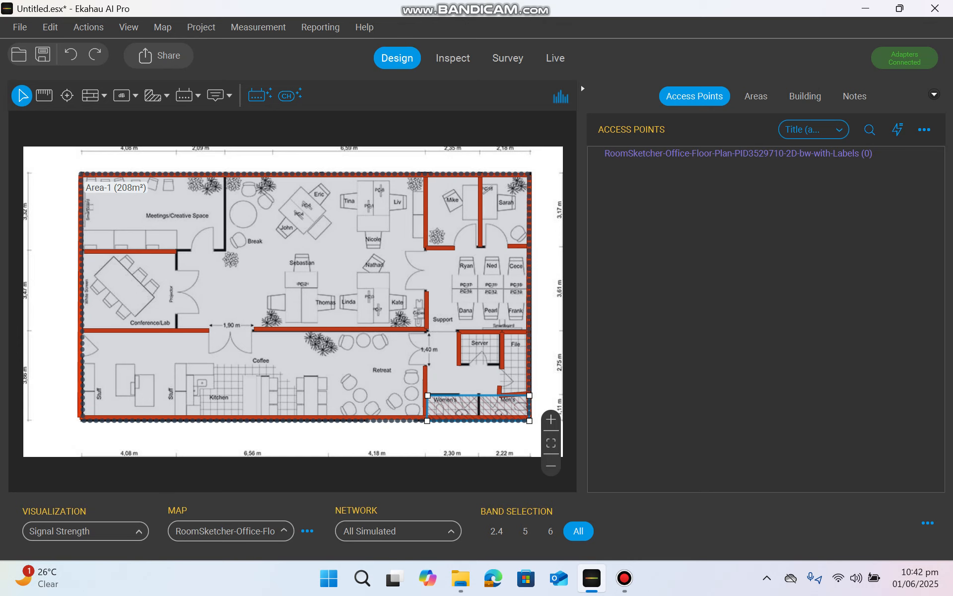
{"action": "key", "text": "2"}
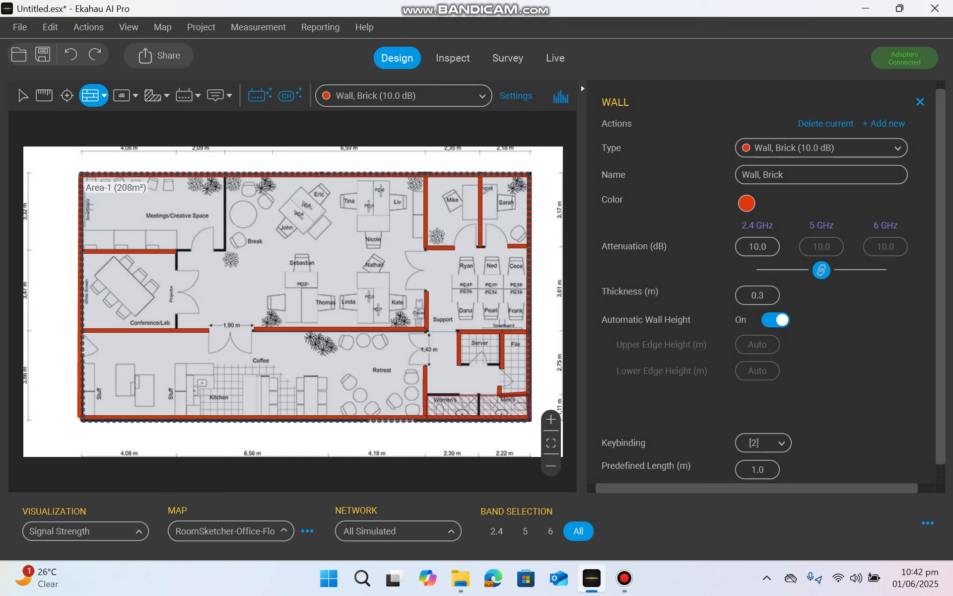
{"action": "left_click", "coordinate": [222, 177]}
{"action": "left_click", "coordinate": [222, 254]}
{"action": "key", "text": "Escape"}
{"action": "left_click", "coordinate": [222, 254]}
{"action": "left_click", "coordinate": [190, 251]}
{"action": "left_click", "coordinate": [177, 251]}
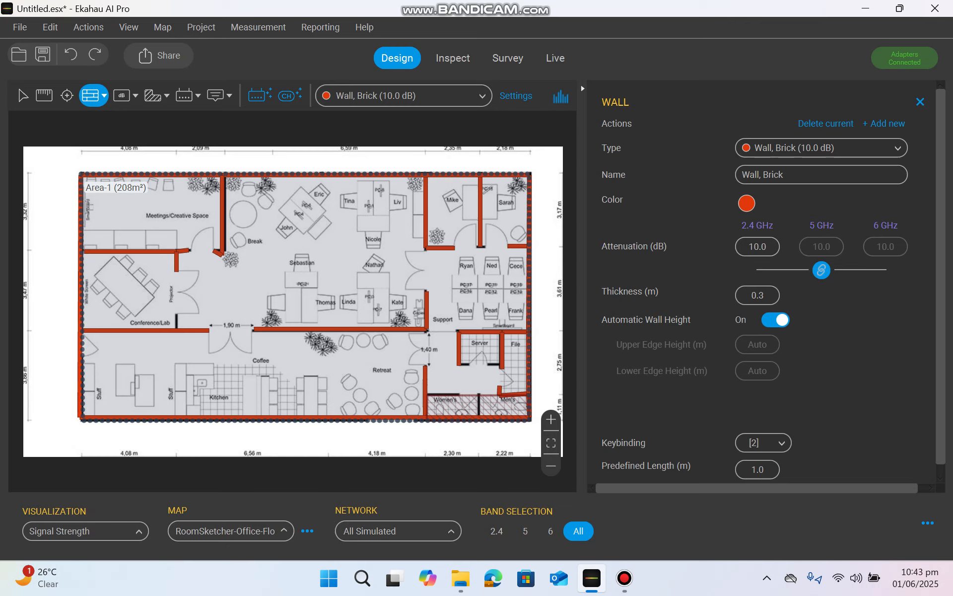
{"action": "left_click_drag", "start_coordinate": [177, 313], "coordinate": [176, 329]}
{"action": "key", "text": "Escape"}
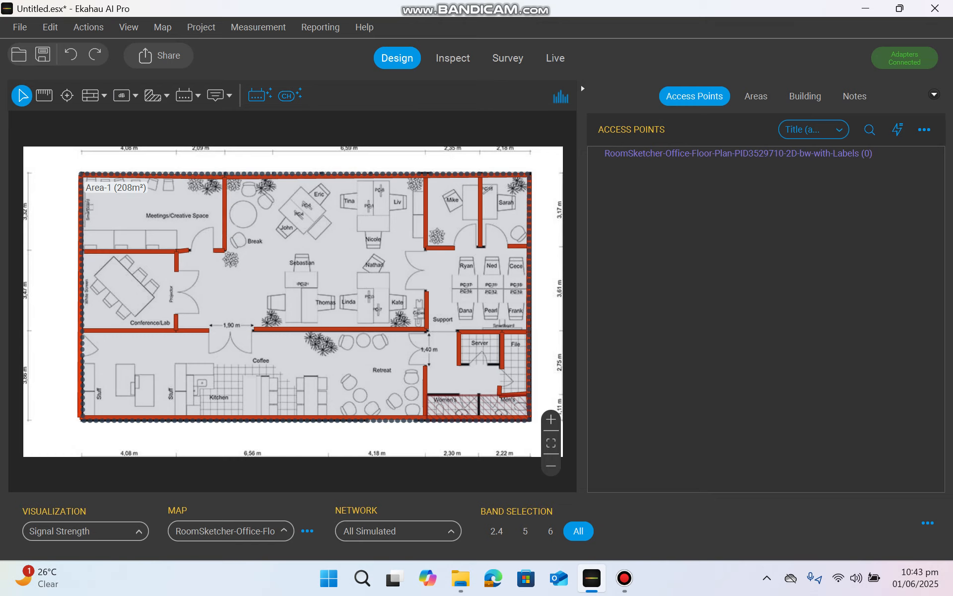
- With the Window, Thick (3.0 dB) type, close the door openings of the Meetings, Conference/Lab, Coffee, Support and two private office areas
{"action": "left_click", "coordinate": [90, 95]}
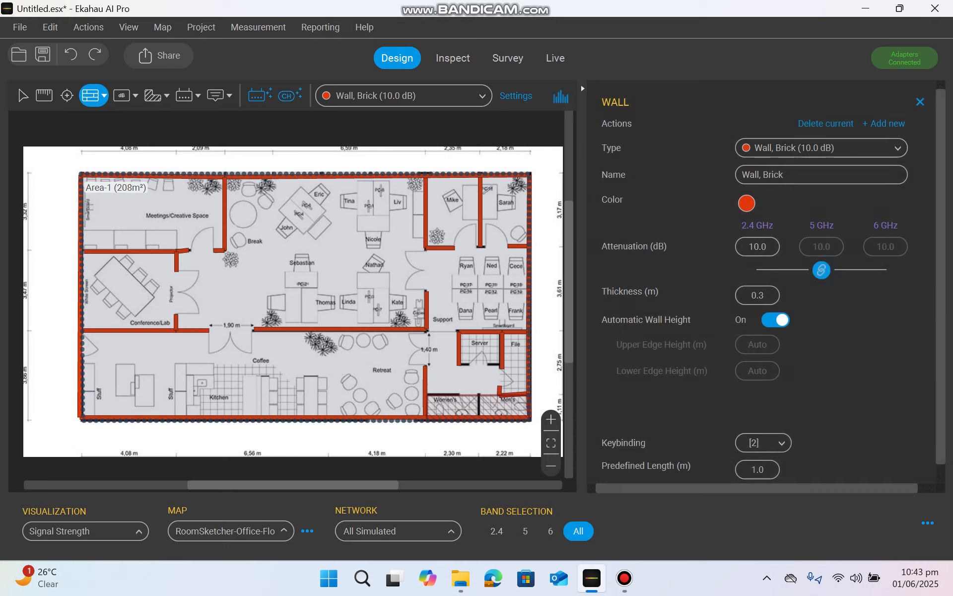
{"action": "left_click", "coordinate": [821, 148]}
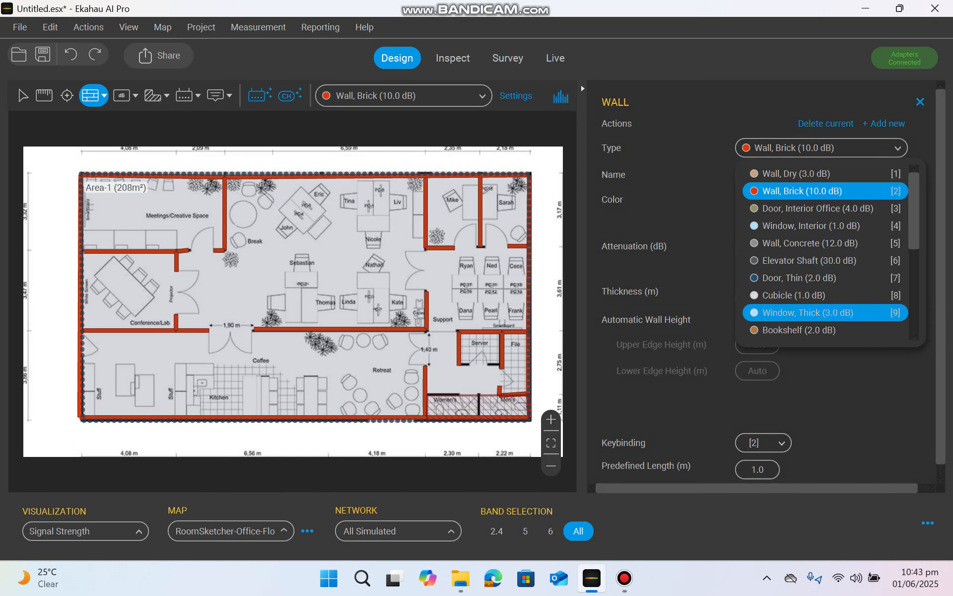
{"action": "left_click", "coordinate": [808, 313]}
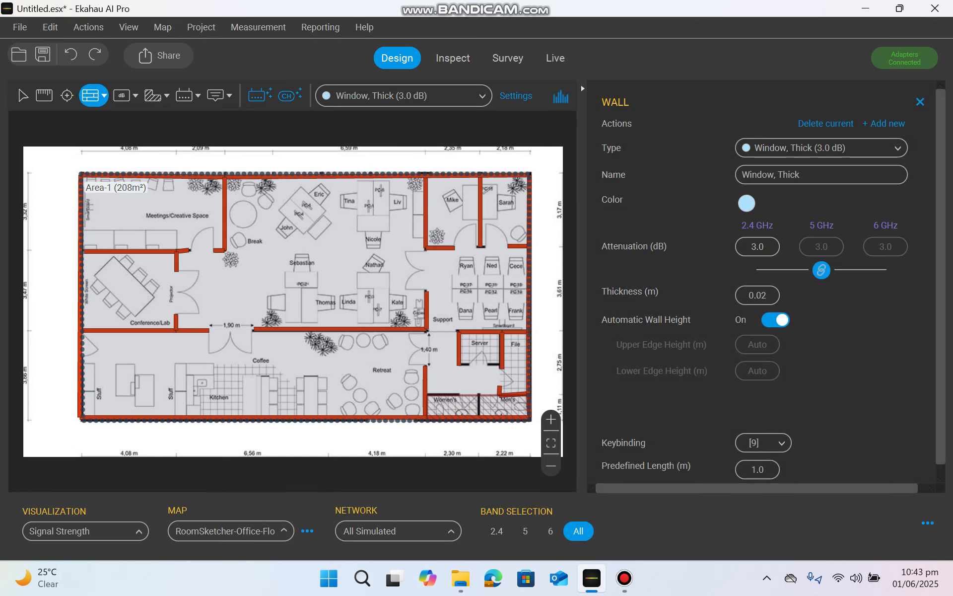
{"action": "mouse_move", "coordinate": [189, 250]}
{"action": "left_mouse_down"}
{"action": "mouse_move", "coordinate": [214, 250]}
{"action": "mouse_move", "coordinate": [177, 314]}
{"action": "left_mouse_up"}
{"action": "left_click_drag", "start_coordinate": [210, 329], "coordinate": [253, 329]}
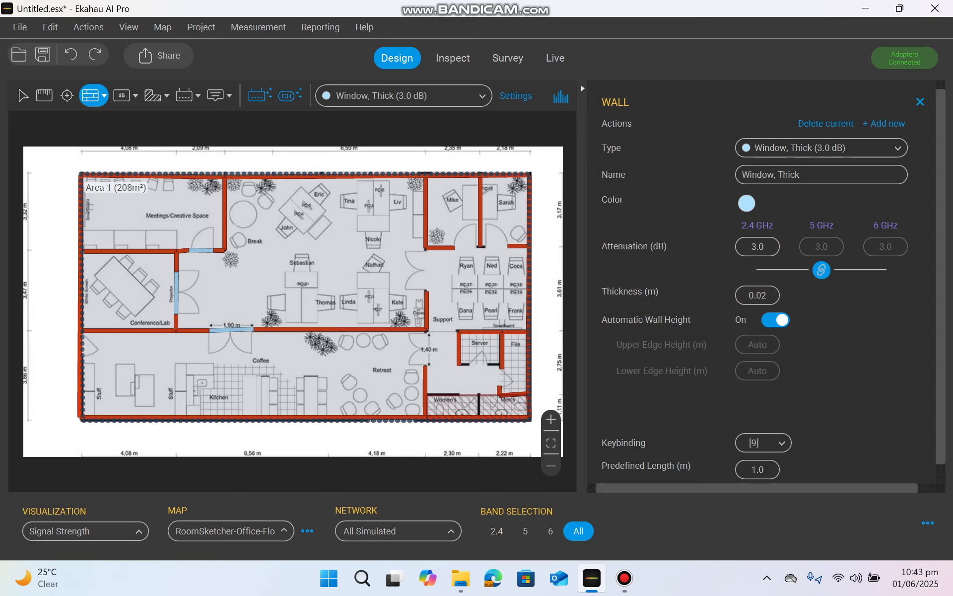
{"action": "left_click_drag", "start_coordinate": [426, 248], "coordinate": [426, 291]}
{"action": "left_click_drag", "start_coordinate": [456, 247], "coordinate": [507, 247]}
- Switch the wall type to Wall, Brick (10.0 dB) and review its thickness and edge height options, leaving automatic wall height on
{"action": "left_click", "coordinate": [822, 148]}
{"action": "left_click", "coordinate": [794, 187]}
{"action": "left_click", "coordinate": [758, 295]}
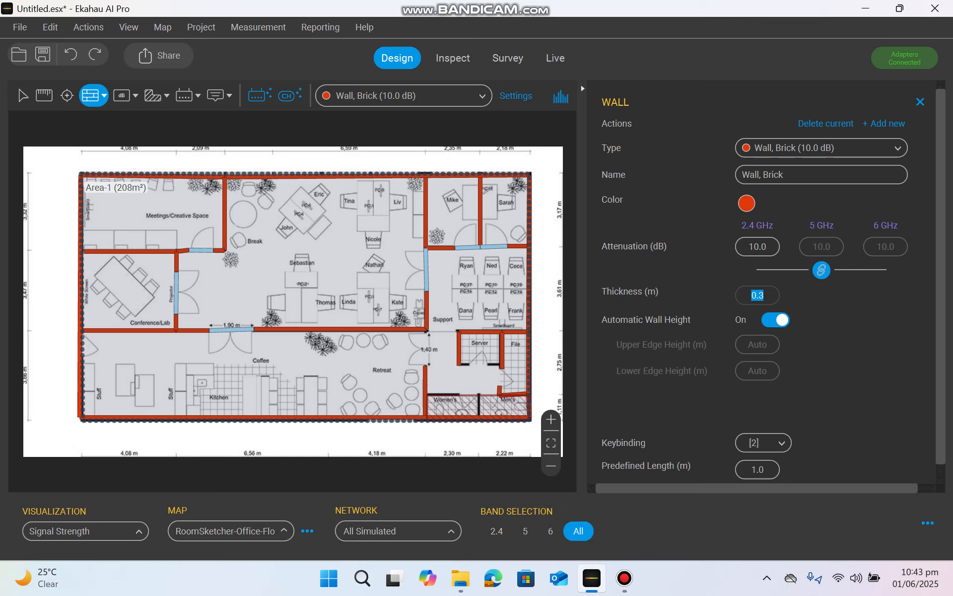
{"action": "scroll", "coordinate": [774, 283], "scroll_direction": "down", "scroll_amount": 1}
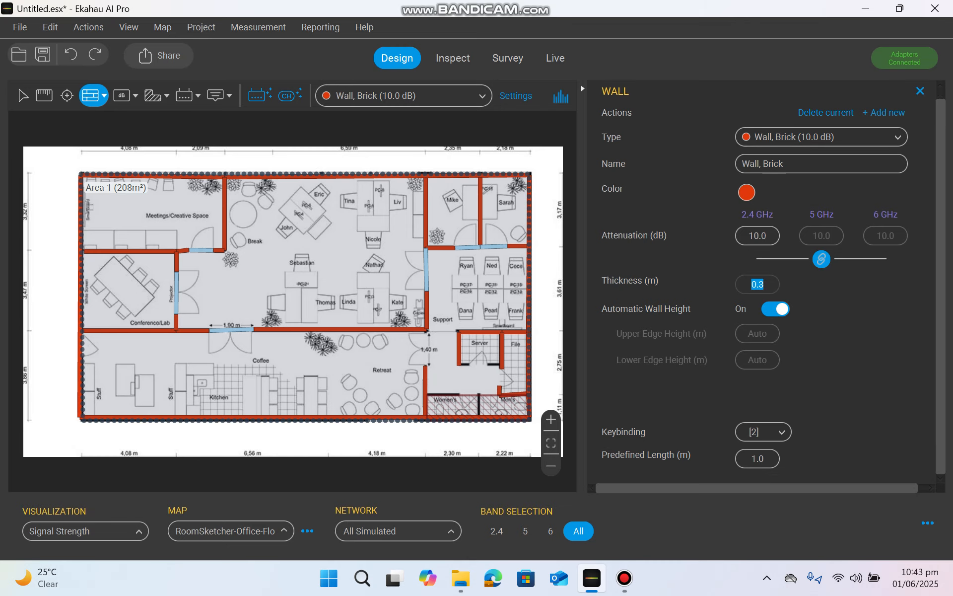
{"action": "left_click", "coordinate": [775, 309]}
{"action": "left_click", "coordinate": [757, 333]}
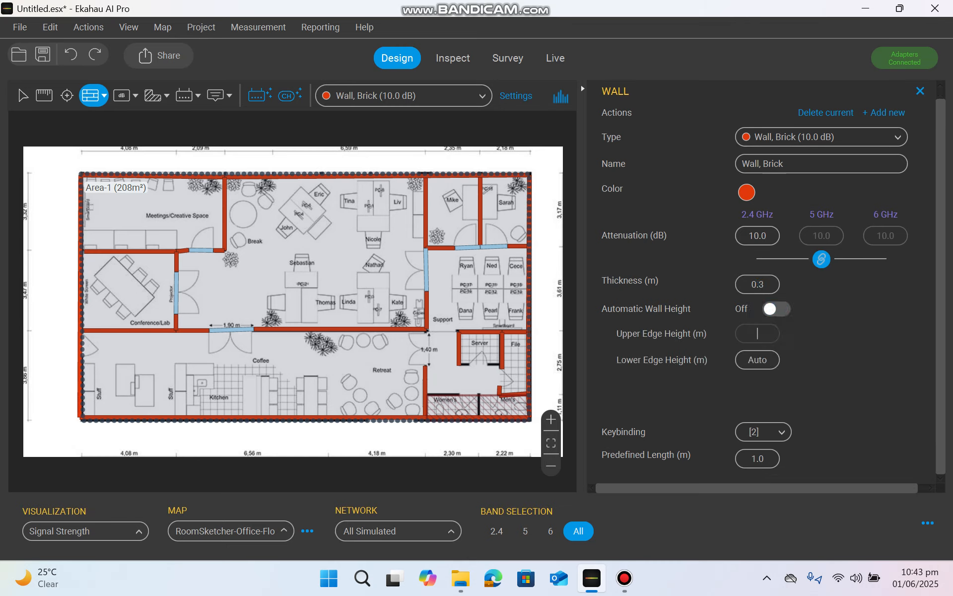
{"action": "left_click", "coordinate": [775, 308]}
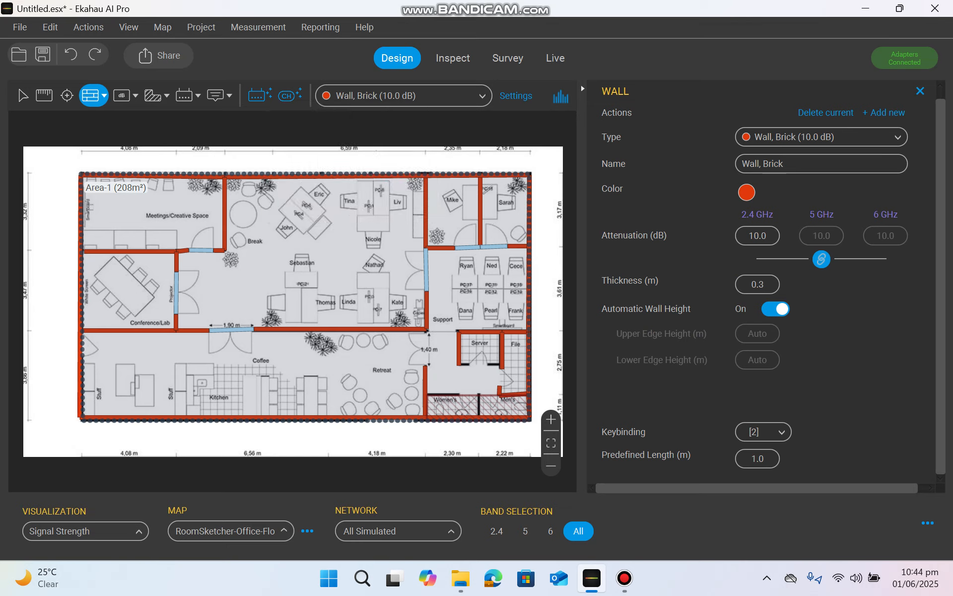
- Start the AI Auto-Planner and set the access point model to Cisco Catalyst 9164
{"action": "left_click", "coordinate": [259, 95]}
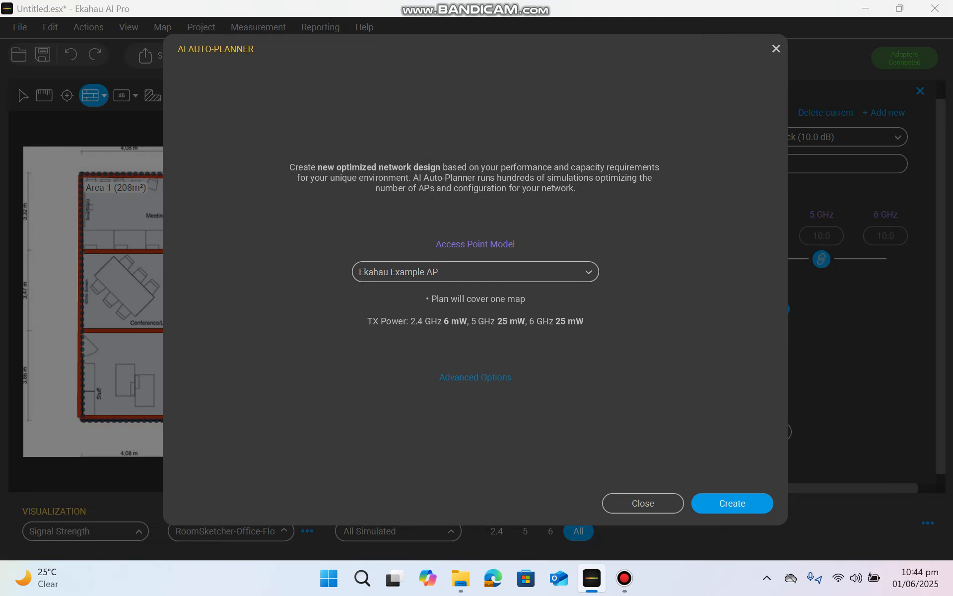
{"action": "left_click", "coordinate": [475, 272]}
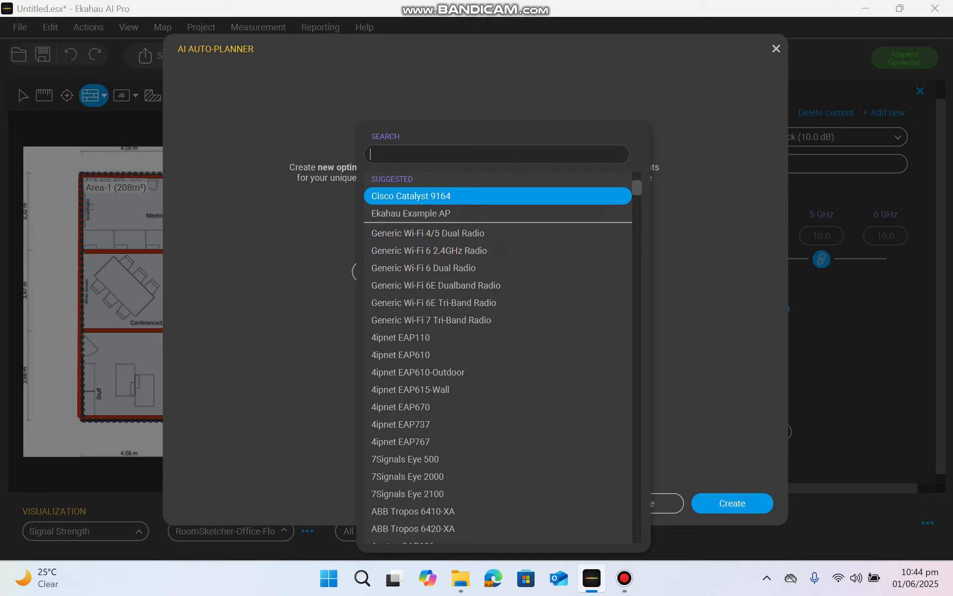
{"action": "left_click", "coordinate": [412, 196]}
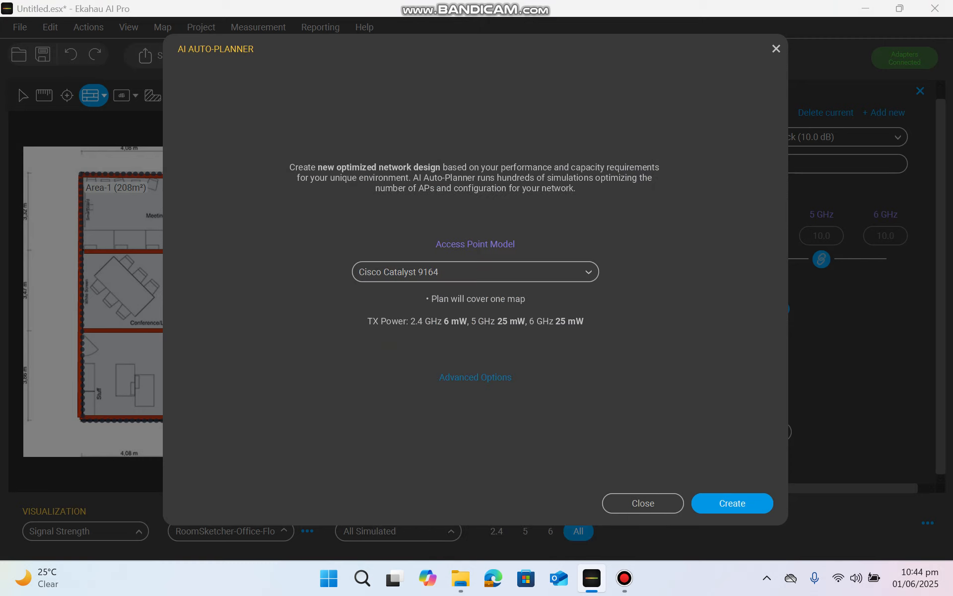
- In the planner's advanced settings, add two groups of 50 devices to Area-1's capacity requirements and choose another device type for the second group
{"action": "left_click", "coordinate": [475, 377]}
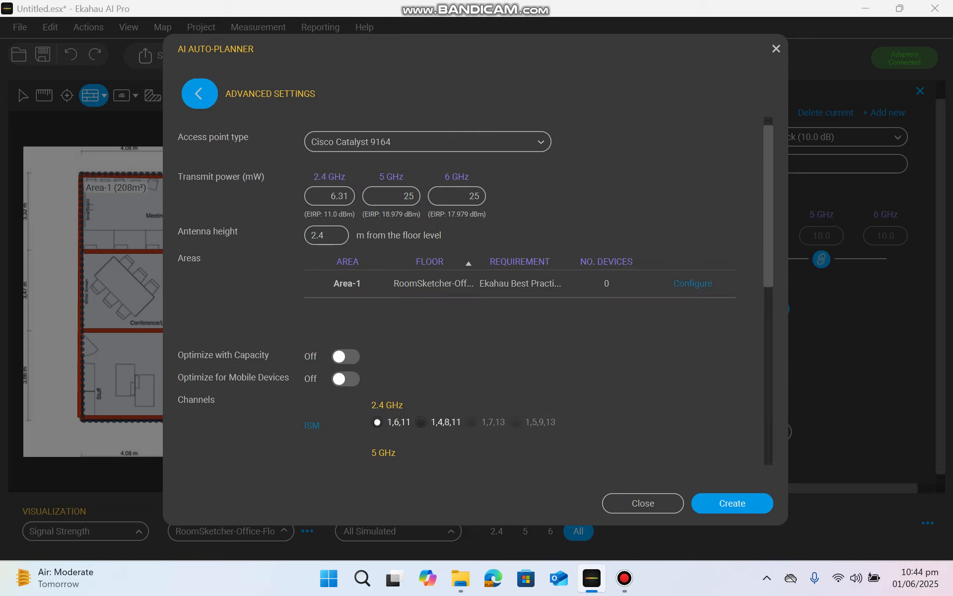
{"action": "left_click", "coordinate": [693, 284]}
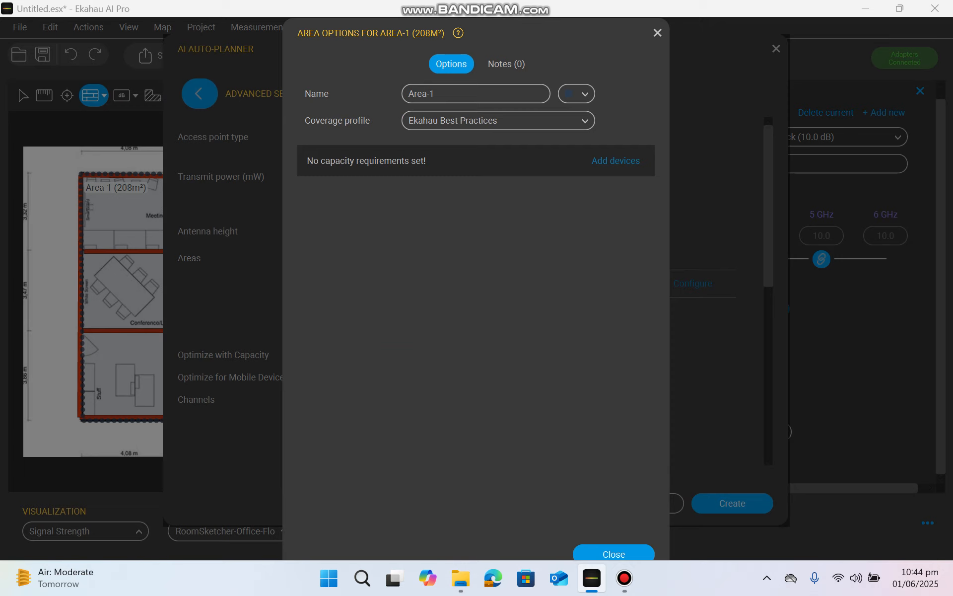
{"action": "left_click", "coordinate": [616, 160]}
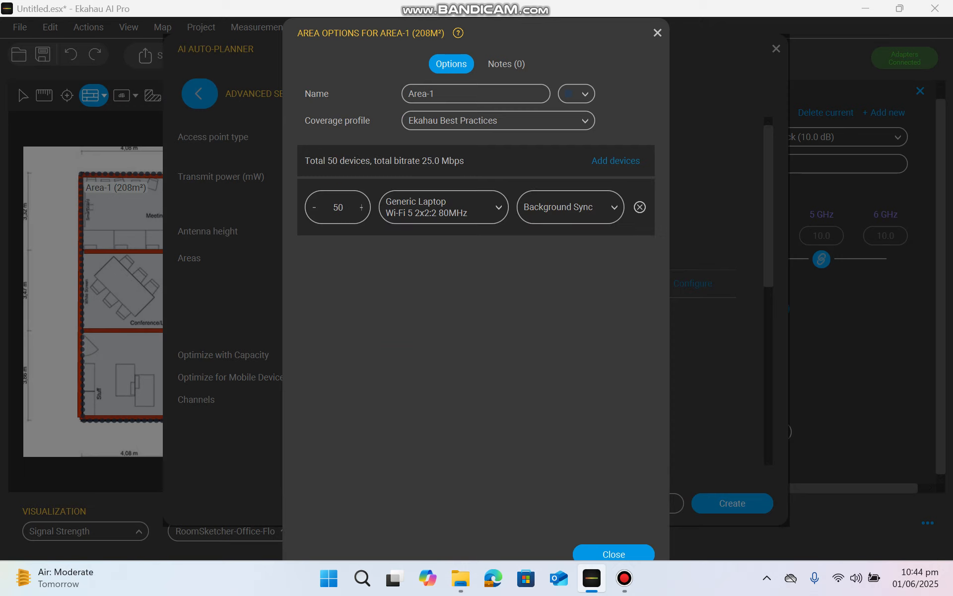
{"action": "left_click", "coordinate": [615, 160]}
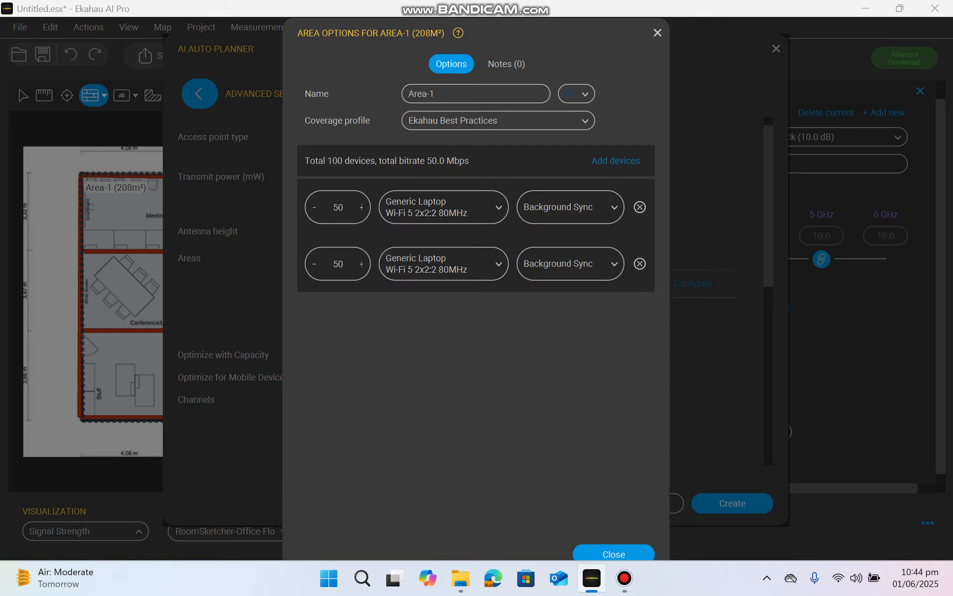
{"action": "left_click", "coordinate": [444, 264]}
{"action": "left_click", "coordinate": [437, 360]}
{"action": "left_click", "coordinate": [613, 553]}
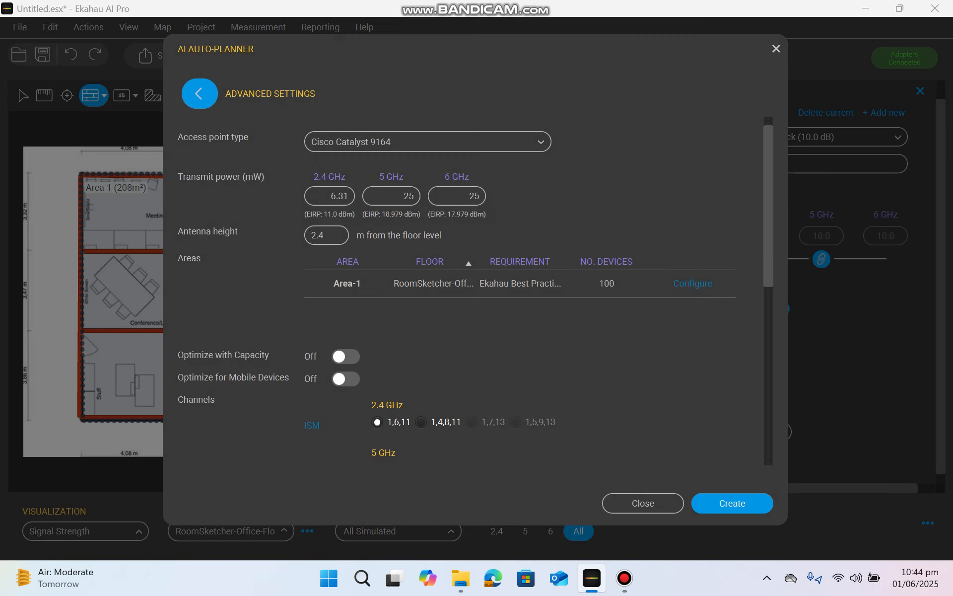
- Create the auto-planned network design with the current settings and agree to continue
{"action": "left_click", "coordinate": [733, 503]}
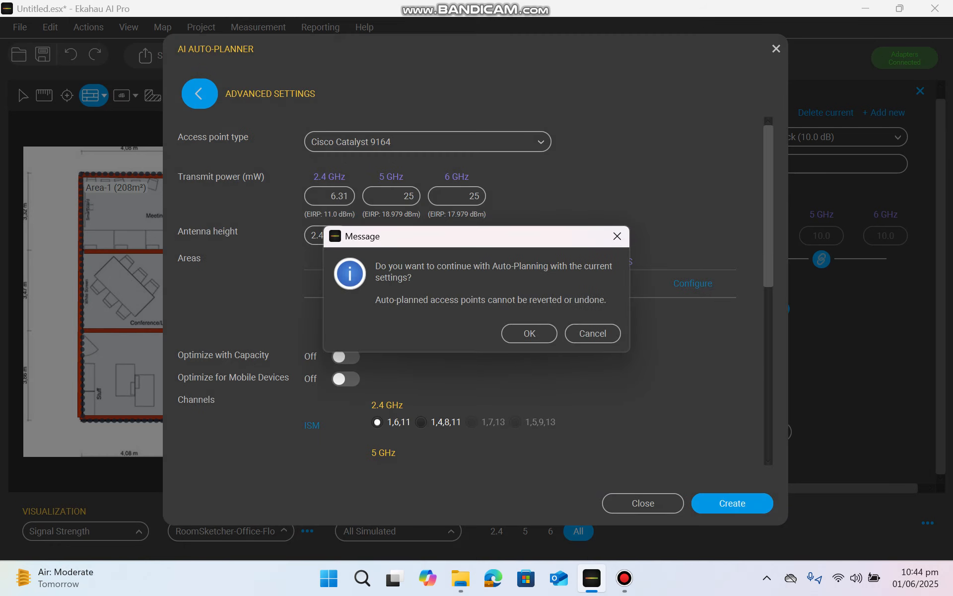
{"action": "left_click", "coordinate": [528, 333]}
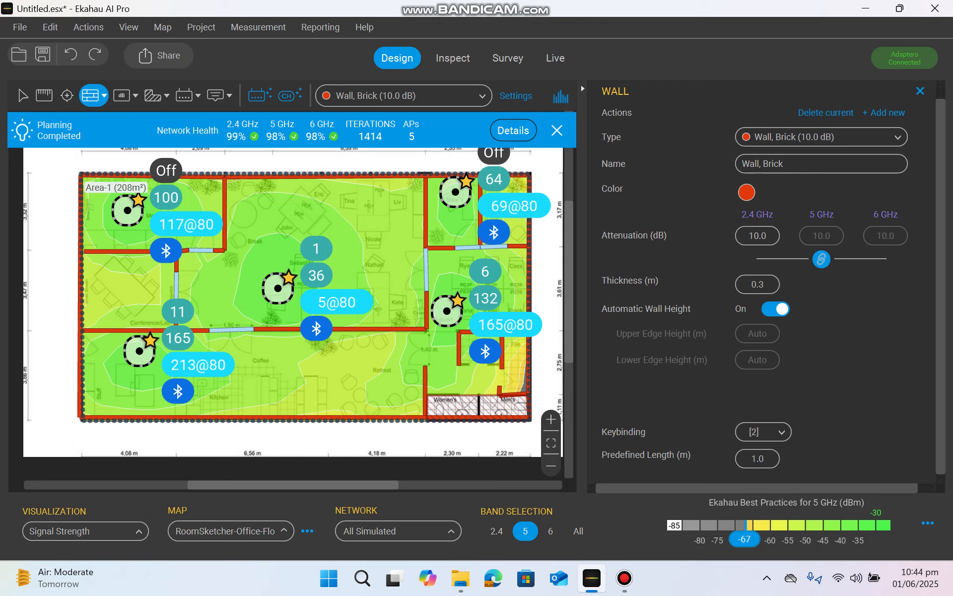
- View the Secondary Signal Strength heatmap for the 5 GHz band and return to the Signal Strength visualization
{"action": "left_click", "coordinate": [85, 531]}
{"action": "left_click", "coordinate": [74, 38]}
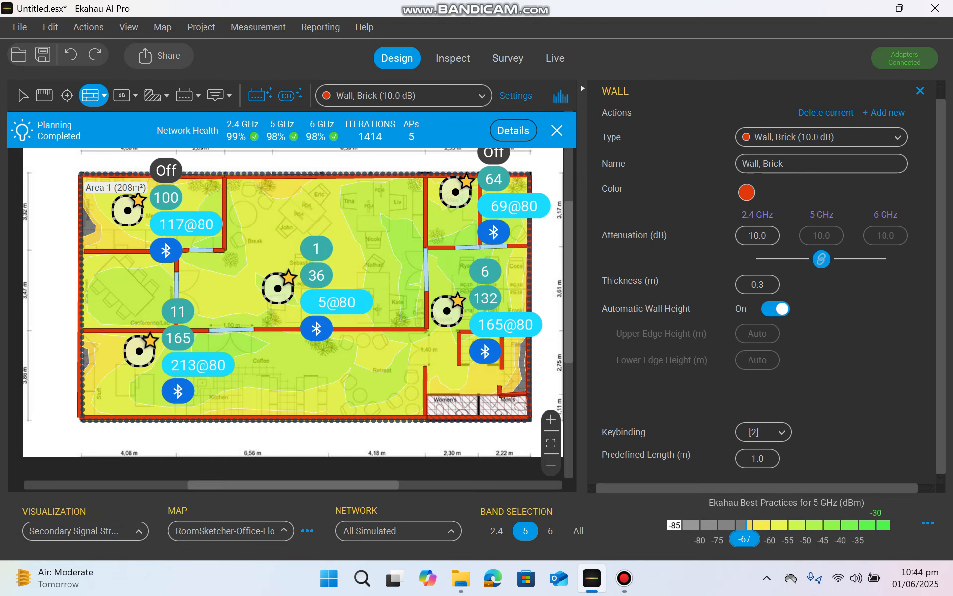
{"action": "left_click", "coordinate": [85, 531]}
{"action": "left_click", "coordinate": [67, 16]}
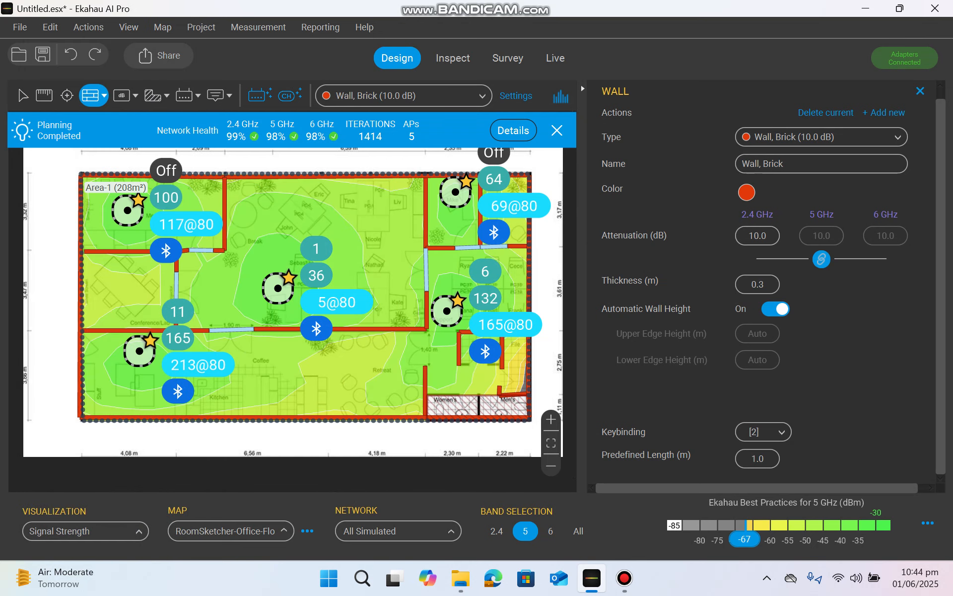
- Try deleting the central access point, Simulated AP-002, to compare the coverage without it, and undo the deletion
{"action": "left_click", "coordinate": [22, 95]}
{"action": "left_click", "coordinate": [278, 288]}
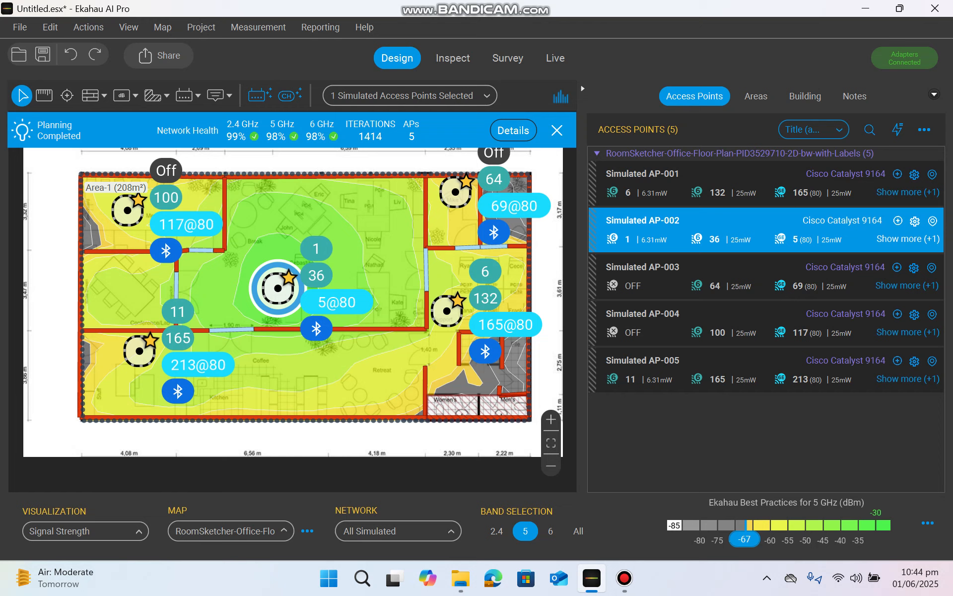
{"action": "mouse_move", "coordinate": [429, 376]}
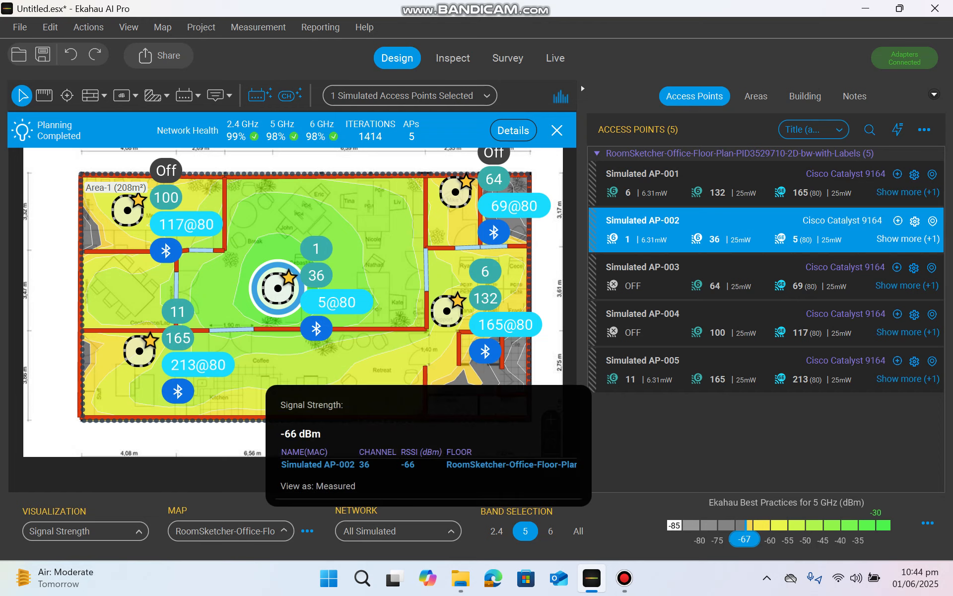
{"action": "key", "text": "Delete"}
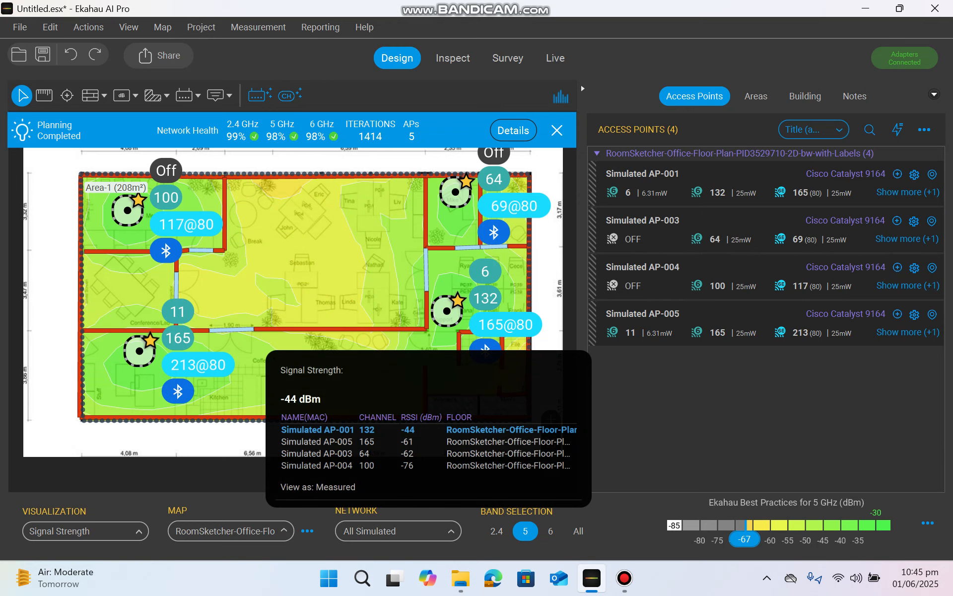
{"action": "key", "text": "ctrl+z"}
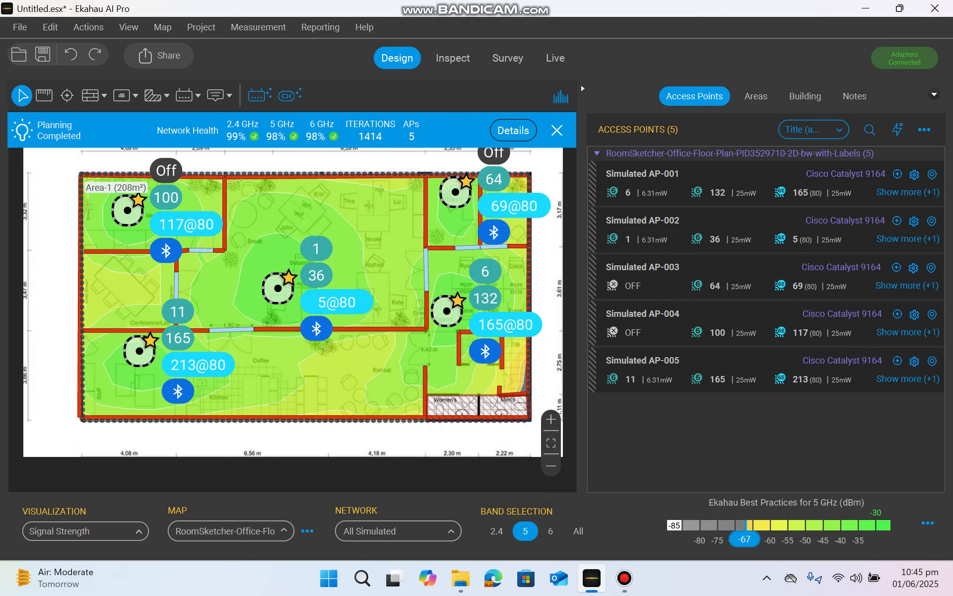
{"action": "mouse_move", "coordinate": [261, 279]}
{"action": "left_click", "coordinate": [625, 578]}
{"action": "left_click", "coordinate": [624, 578]}
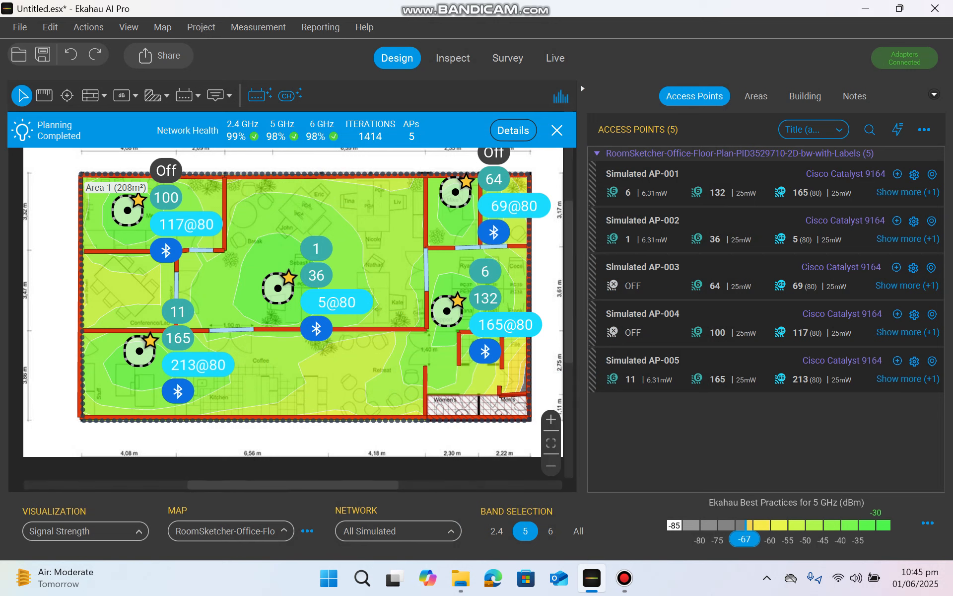
- Check the central access point's own coverage and delete Simulated AP-005 in the area below the Conference/Lab room
{"action": "left_click", "coordinate": [278, 288]}
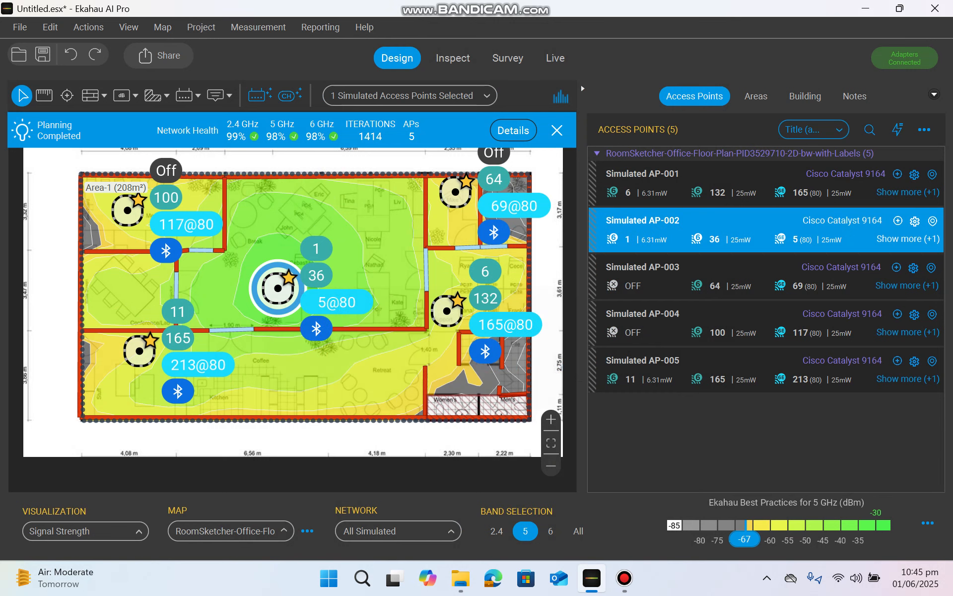
{"action": "left_click", "coordinate": [139, 351]}
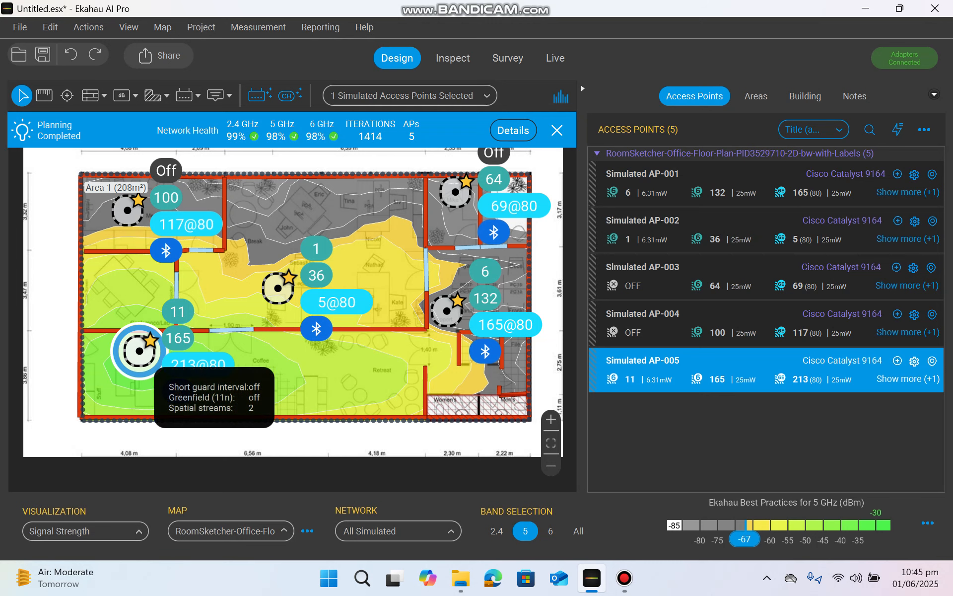
{"action": "key", "text": "Delete"}
- Examine the individual signal coverage of the remaining access points one after another
{"action": "left_click", "coordinate": [447, 311]}
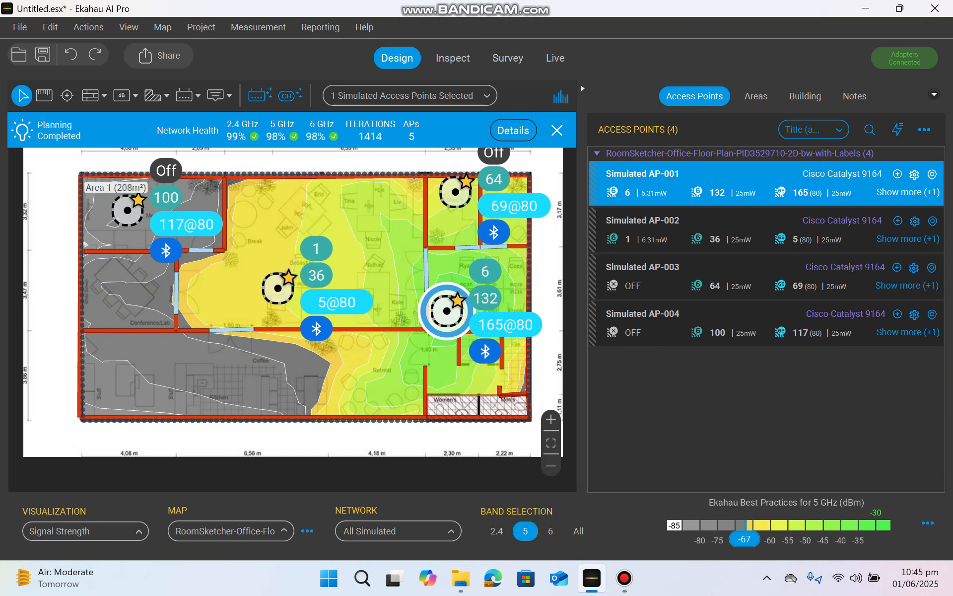
{"action": "key", "text": "Escape"}
{"action": "left_click", "coordinate": [278, 288]}
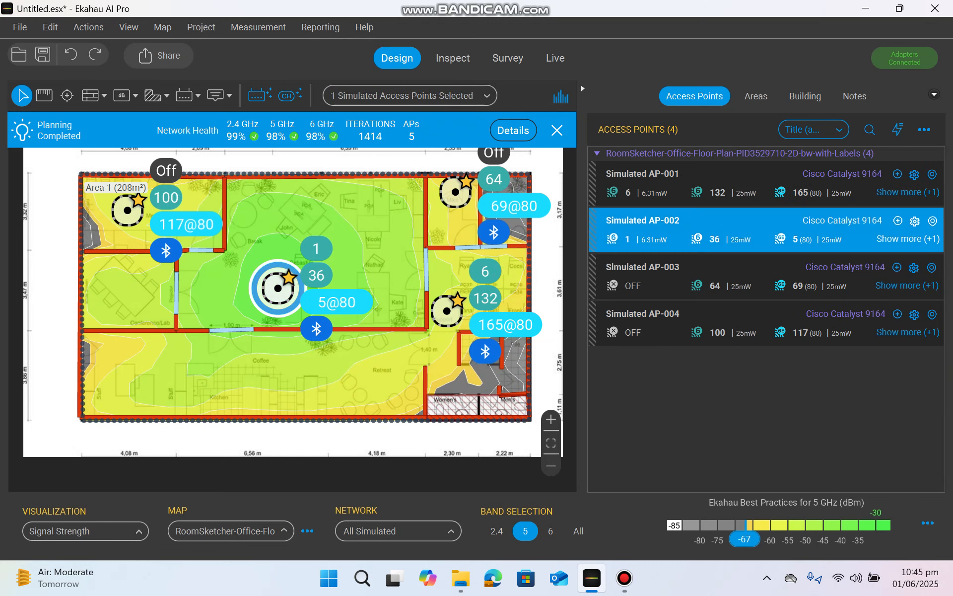
{"action": "left_click", "coordinate": [735, 276]}
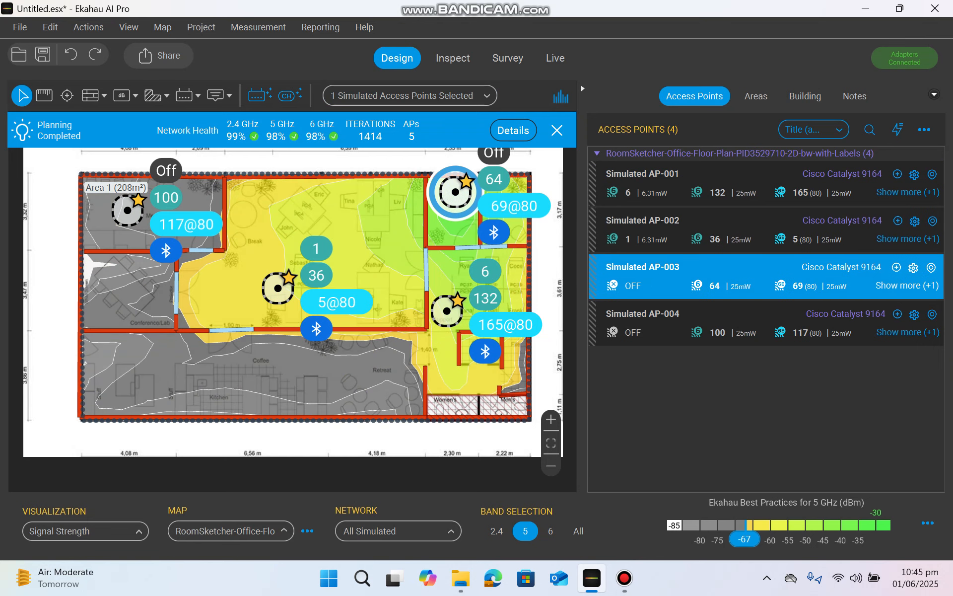
{"action": "left_click", "coordinate": [447, 311]}
{"action": "left_click", "coordinate": [128, 211]}
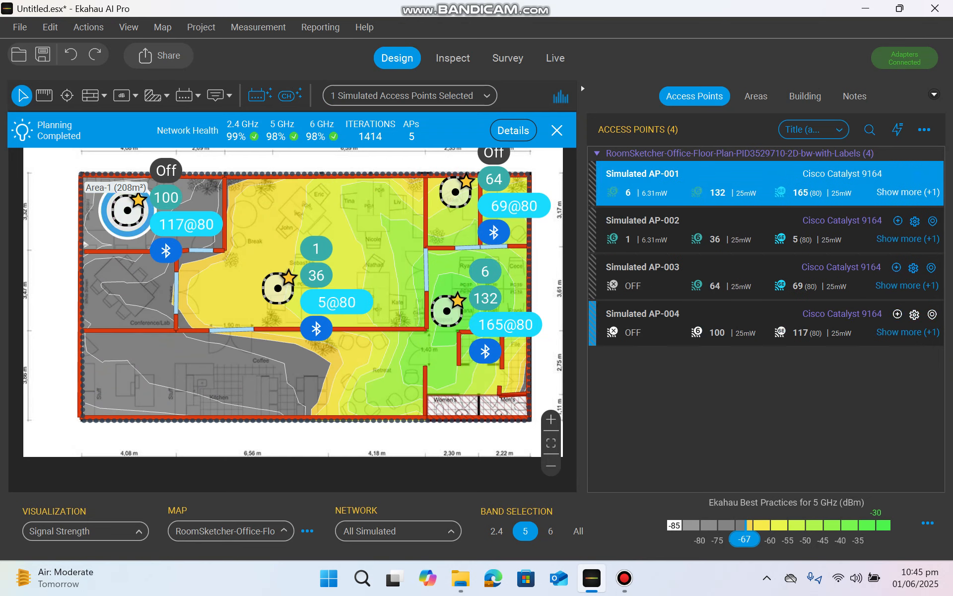
- Delete Simulated AP-004 and redistribute the remaining access points: AP-002 to Meetings/Creative Space, AP-003 to the Kitchen, AP-001 to the middle of the Support room
{"action": "key", "text": "Delete"}
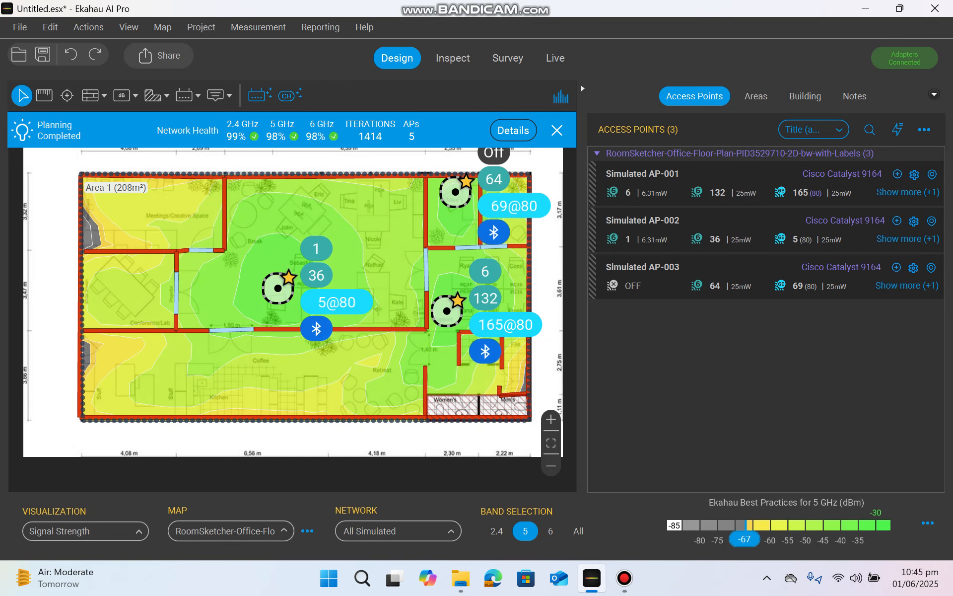
{"action": "left_click_drag", "start_coordinate": [278, 288], "coordinate": [180, 232]}
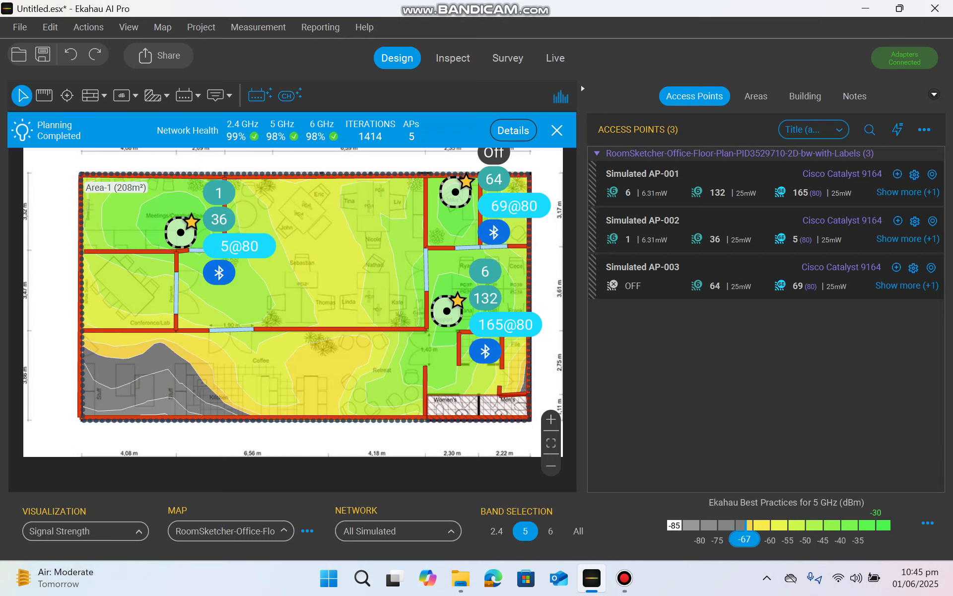
{"action": "left_click_drag", "start_coordinate": [455, 192], "coordinate": [224, 381]}
{"action": "left_click_drag", "start_coordinate": [447, 311], "coordinate": [473, 279]}
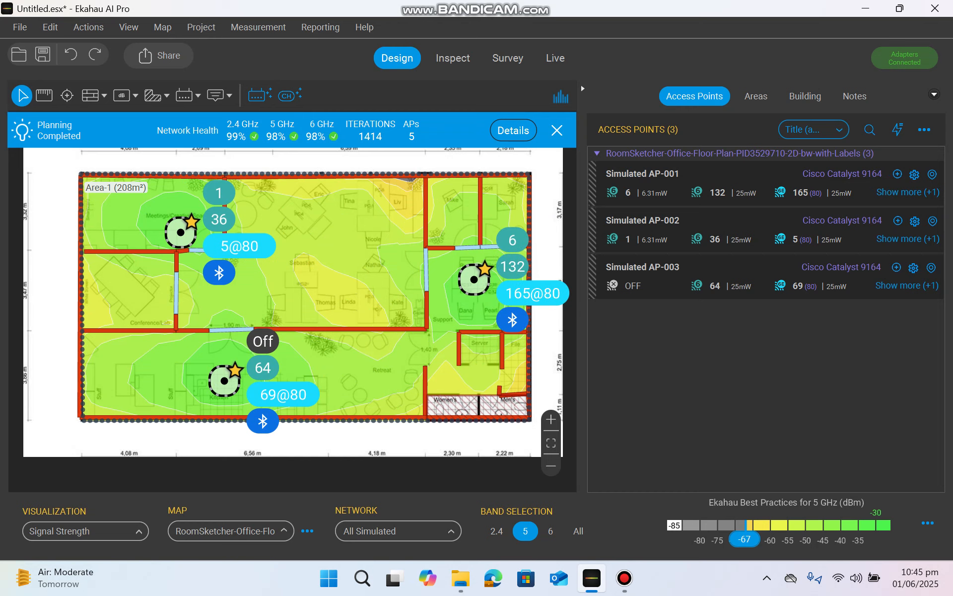
- Check the Secondary Signal Strength heatmap for the new access point layout and return to the Signal Strength visualization
{"action": "left_click", "coordinate": [90, 531]}
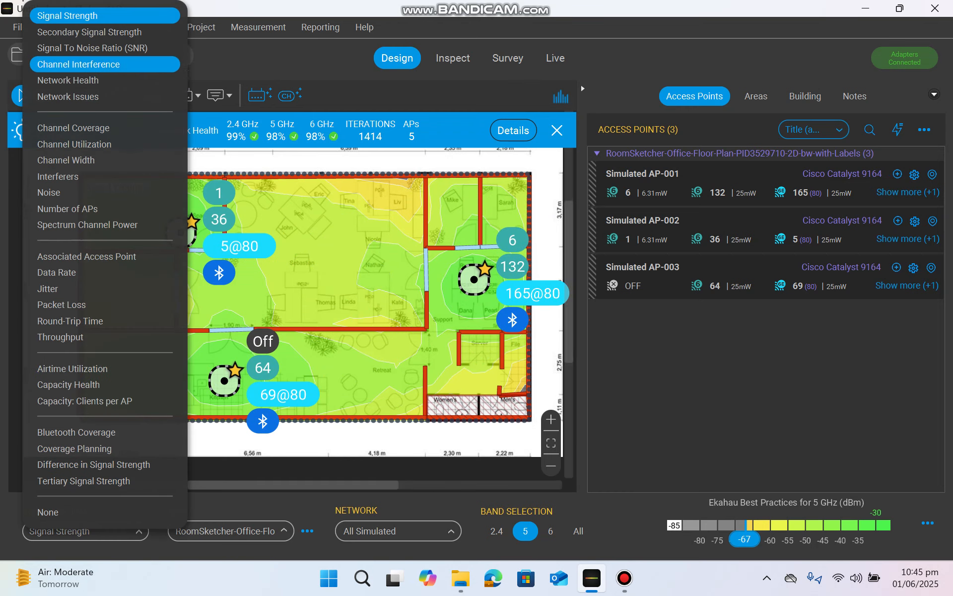
{"action": "left_click", "coordinate": [90, 31]}
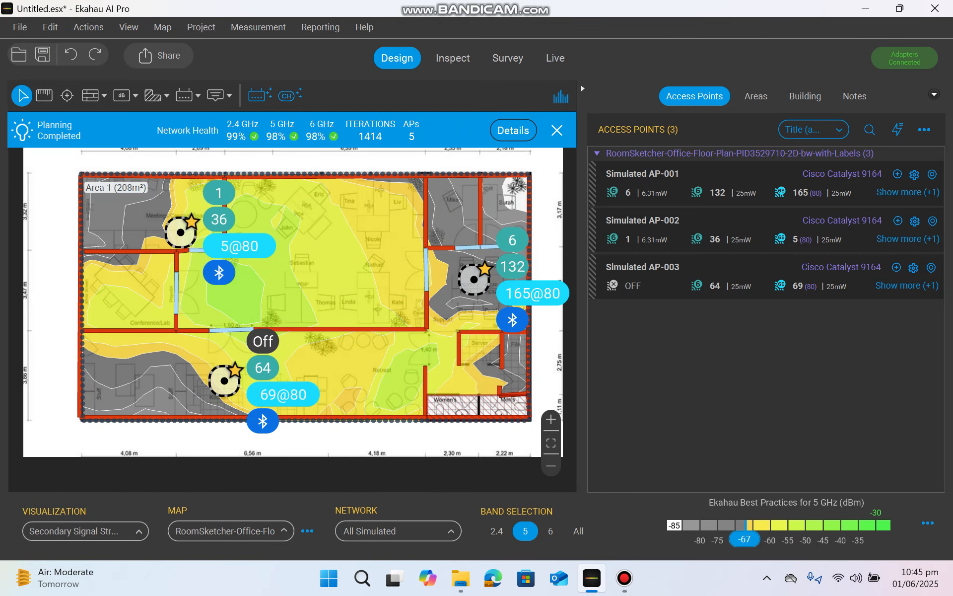
{"action": "left_click", "coordinate": [85, 531]}
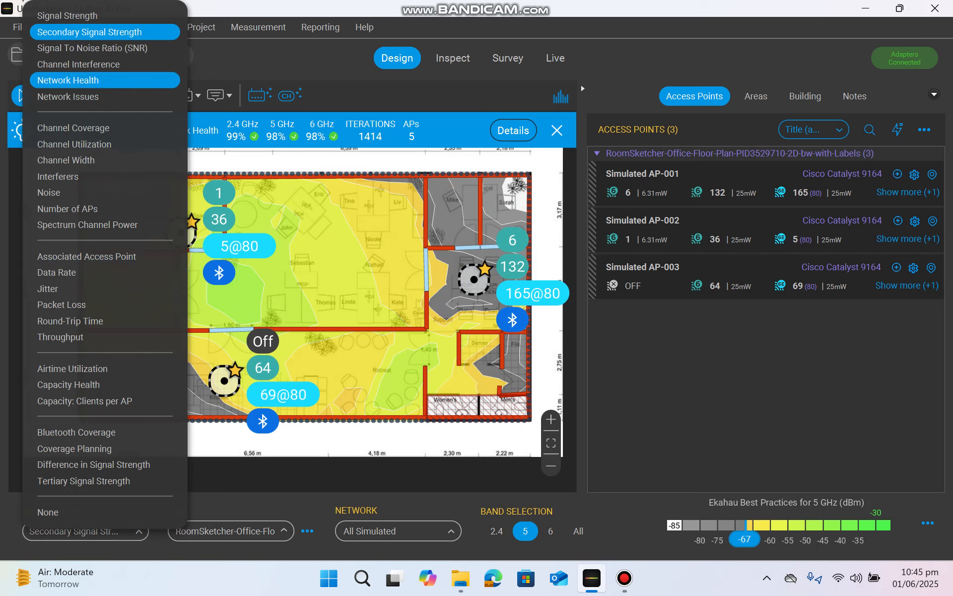
{"action": "left_click", "coordinate": [89, 15]}
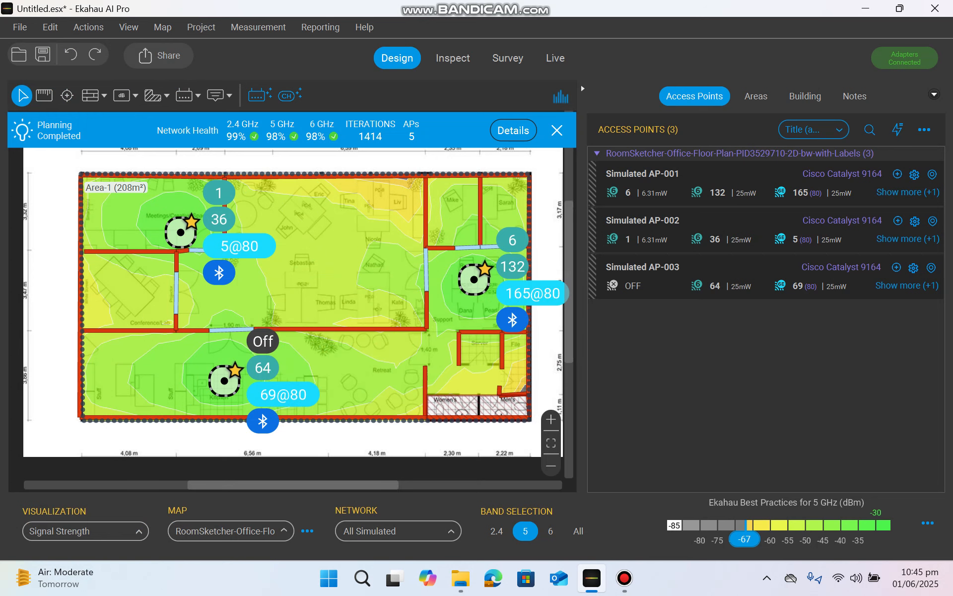
- Show the 2.4 GHz signal strength and enable the 2.4 GHz radio of the Kitchen access point, Simulated AP-003
{"action": "left_click", "coordinate": [497, 531]}
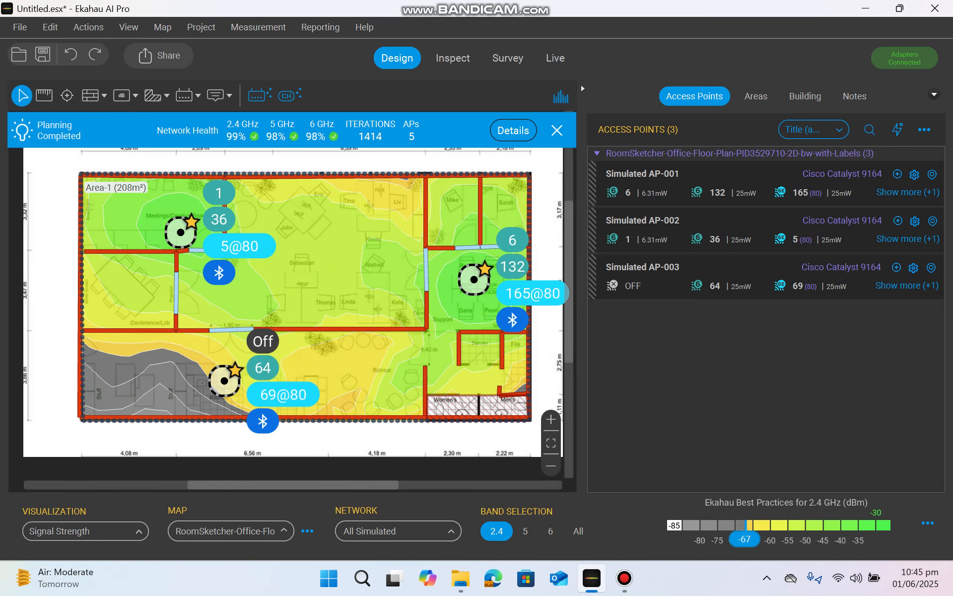
{"action": "right_click", "coordinate": [225, 381]}
{"action": "left_click", "coordinate": [290, 419]}
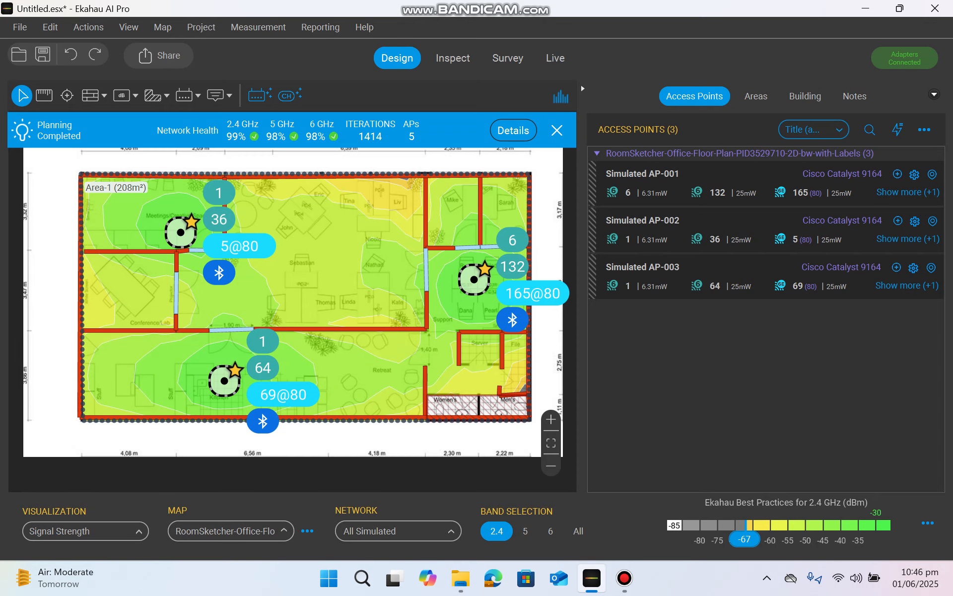
- Create an optimized channel plan for all My Networks access points on the 2.4, 5 and 6 GHz bands with the Channel Planner
{"action": "left_click", "coordinate": [289, 95]}
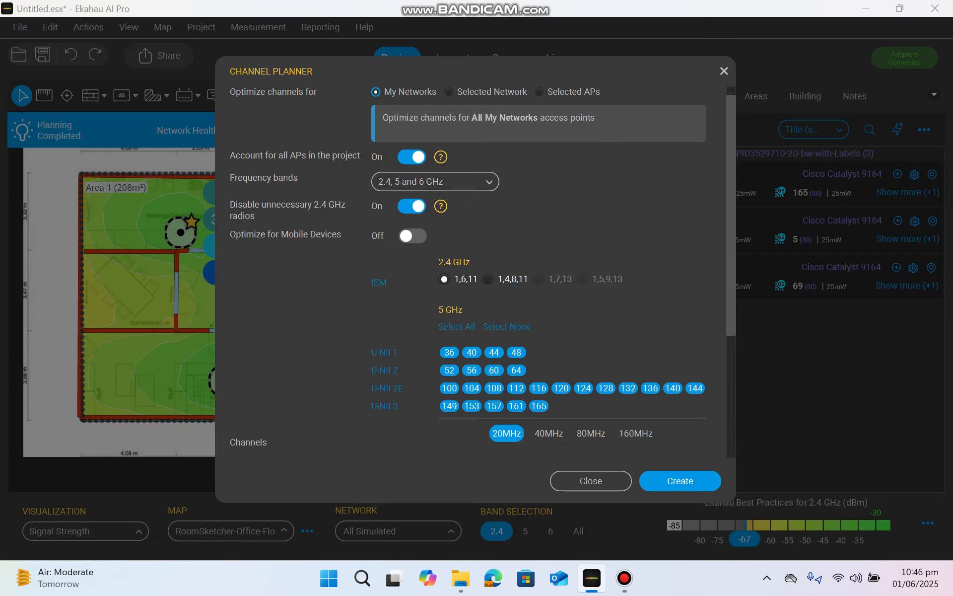
{"action": "left_click", "coordinate": [488, 278]}
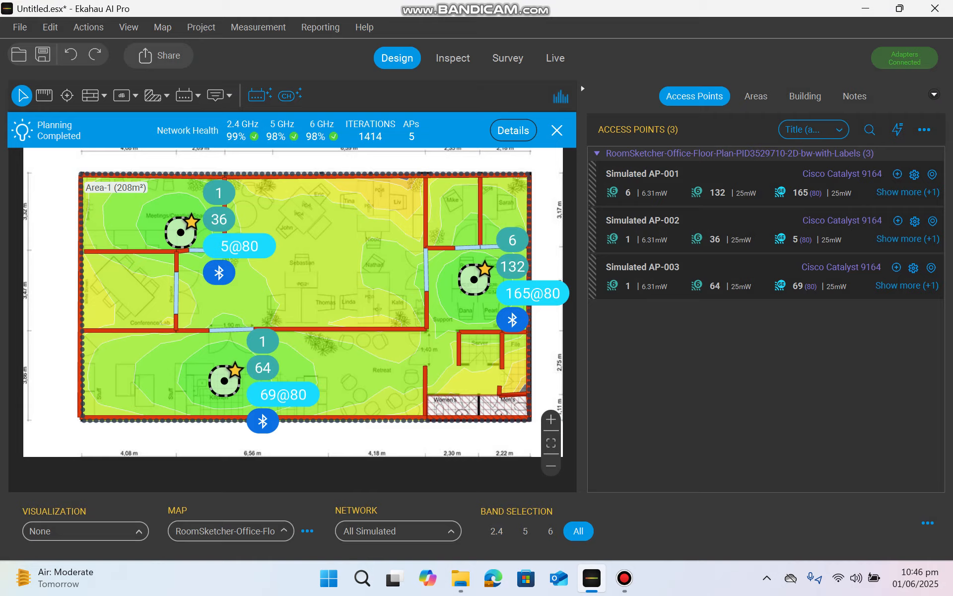
{"action": "left_click", "coordinate": [680, 481]}
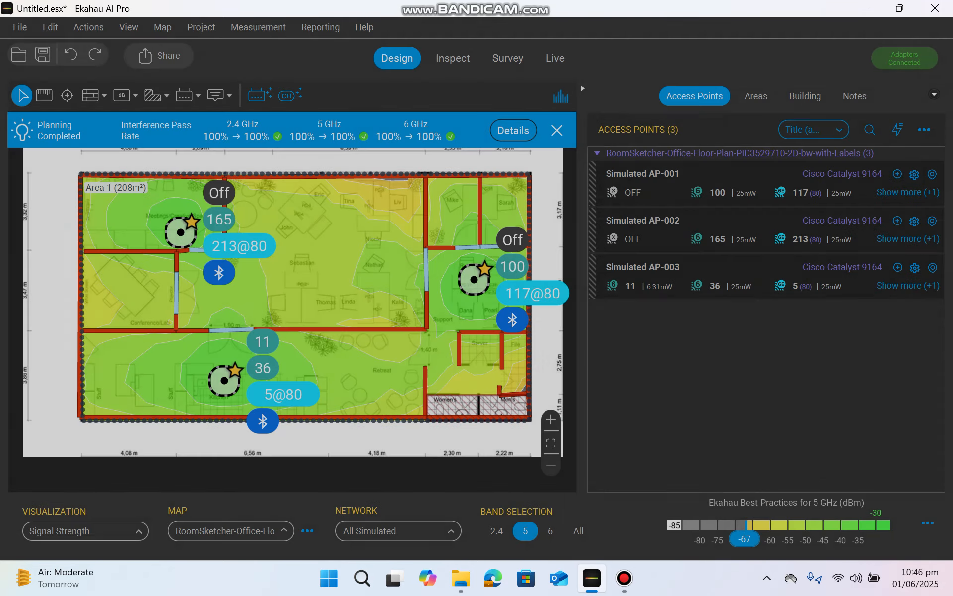
- Enable the 2.4 GHz radios of Simulated AP-001 in the Support room and Simulated AP-002 in Meetings/Creative Space
{"action": "right_click", "coordinate": [474, 280]}
{"action": "left_click", "coordinate": [519, 419]}
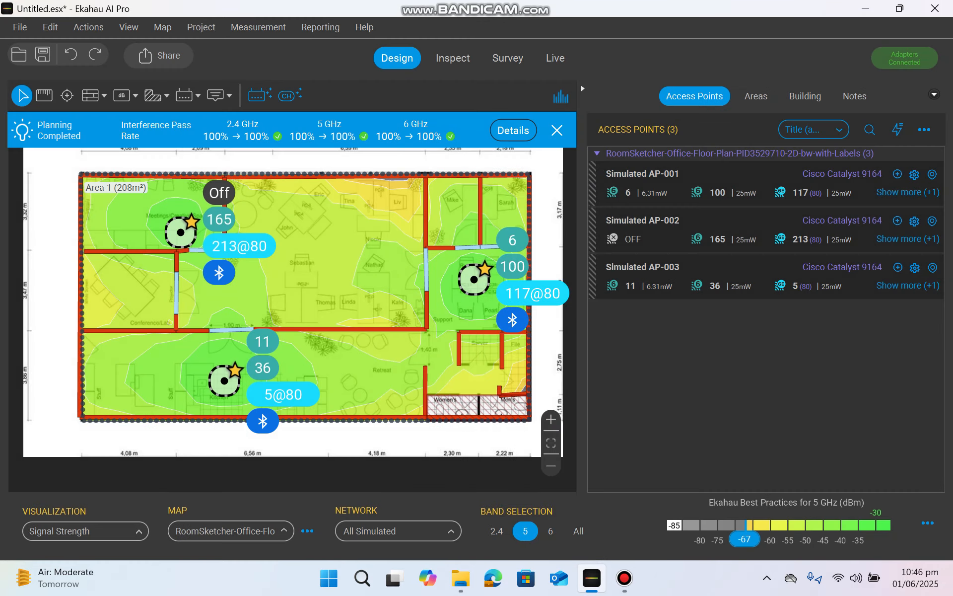
{"action": "right_click", "coordinate": [181, 232]}
{"action": "left_click", "coordinate": [213, 418]}
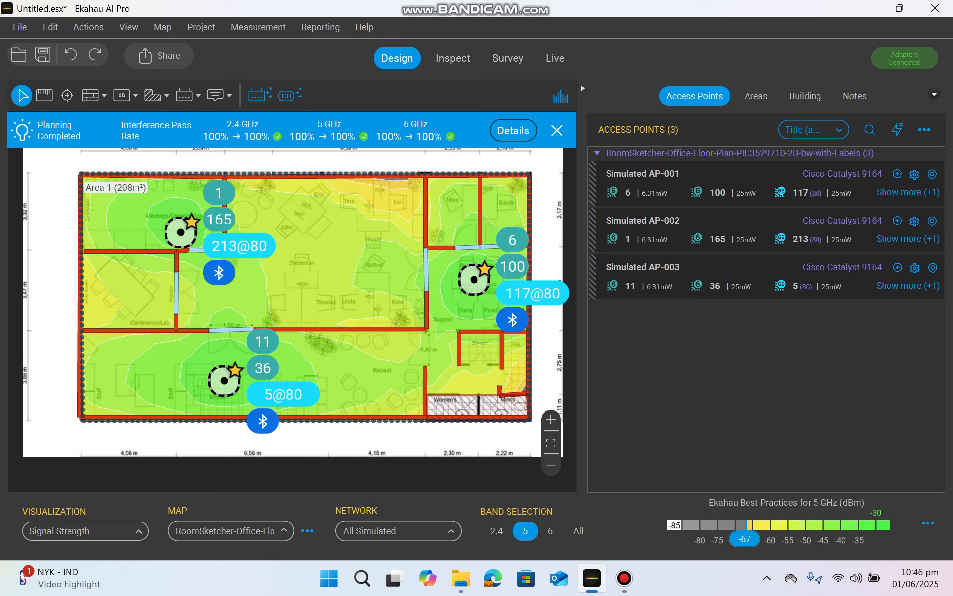
- Fine-tune access point positions on the 6 GHz heatmap: AP-003 between Kitchen and Retreat, AP-001 closer to Server, AP-002 just inside Meetings/Creative Space near its doorway
{"action": "left_click", "coordinate": [550, 530]}
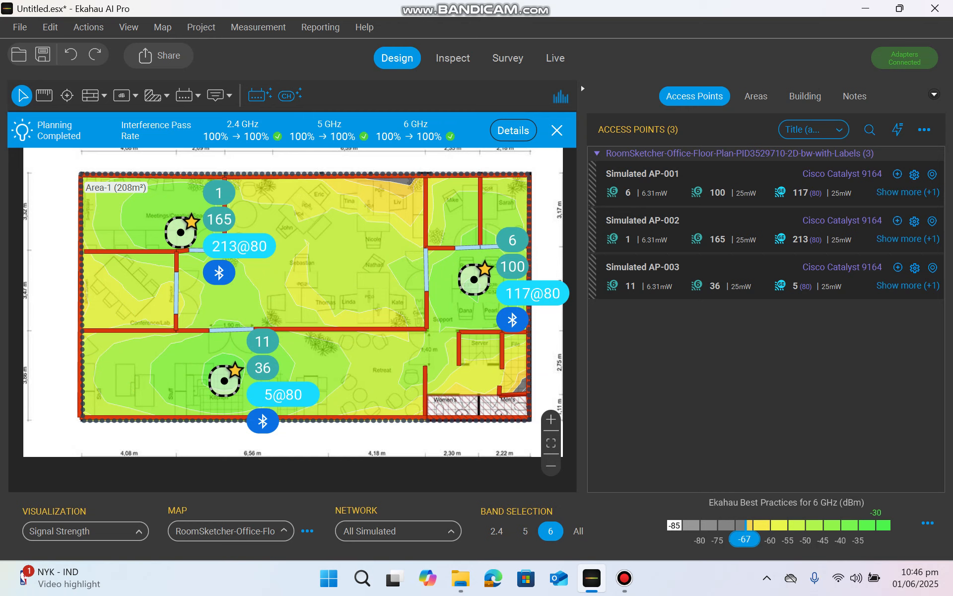
{"action": "left_click_drag", "start_coordinate": [474, 279], "coordinate": [449, 269]}
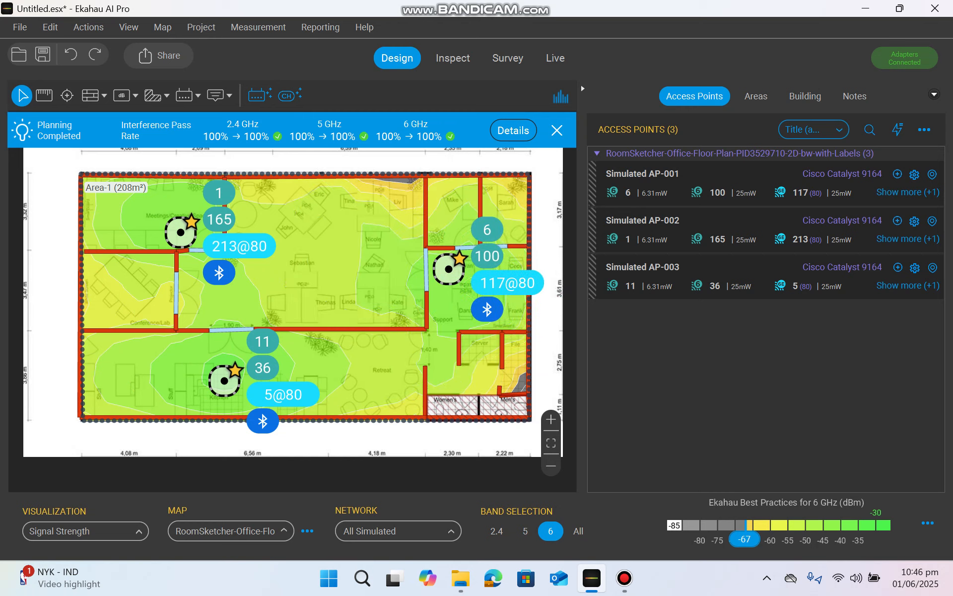
{"action": "left_click_drag", "start_coordinate": [181, 231], "coordinate": [216, 232]}
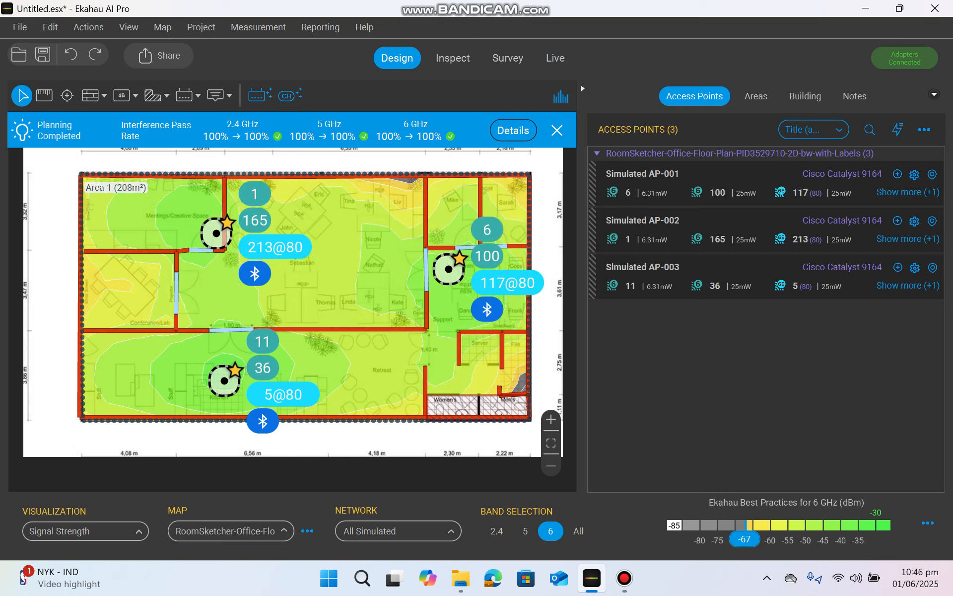
{"action": "left_click_drag", "start_coordinate": [225, 381], "coordinate": [297, 382]}
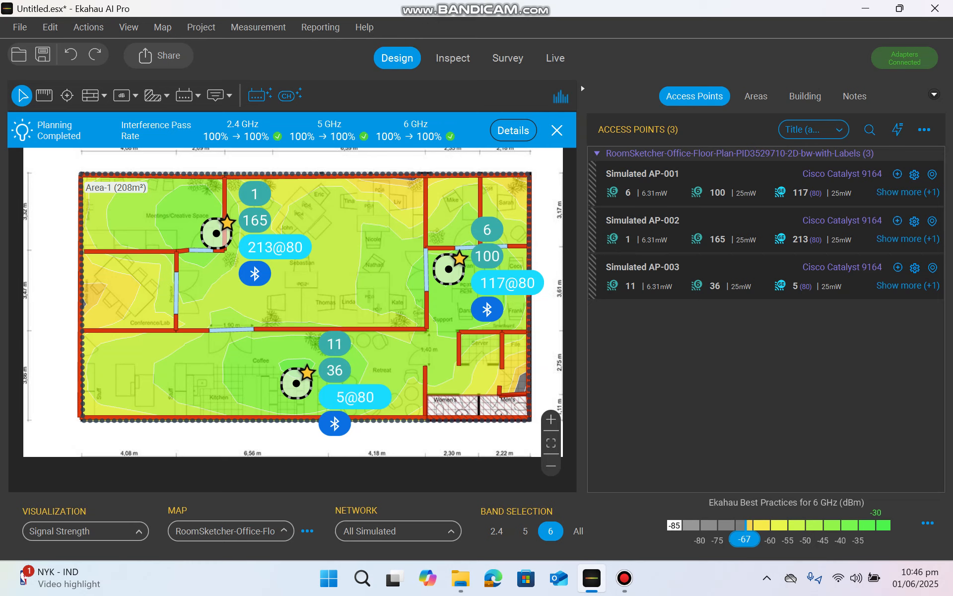
{"action": "left_click_drag", "start_coordinate": [448, 269], "coordinate": [481, 290]}
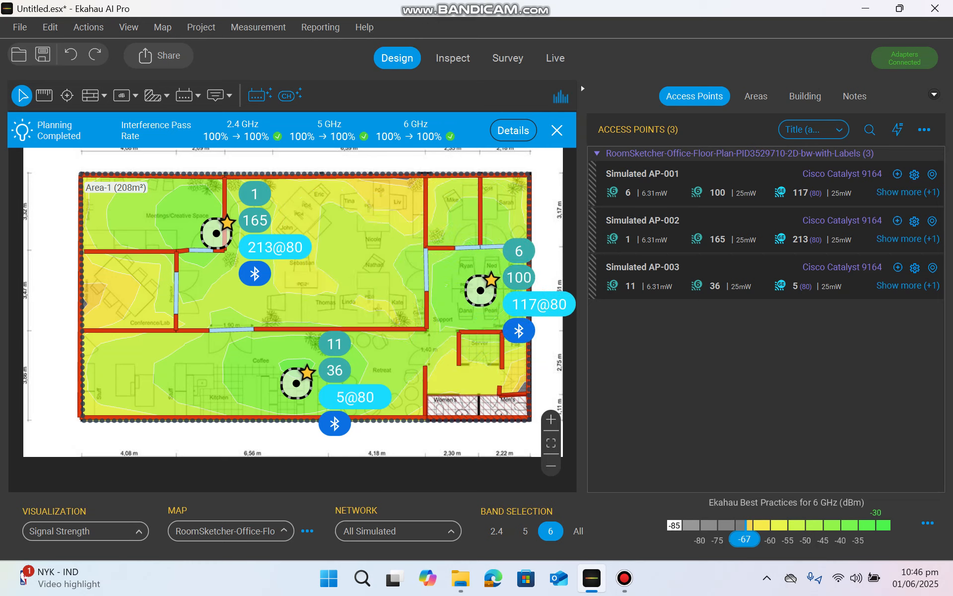
{"action": "left_click_drag", "start_coordinate": [216, 233], "coordinate": [194, 223]}
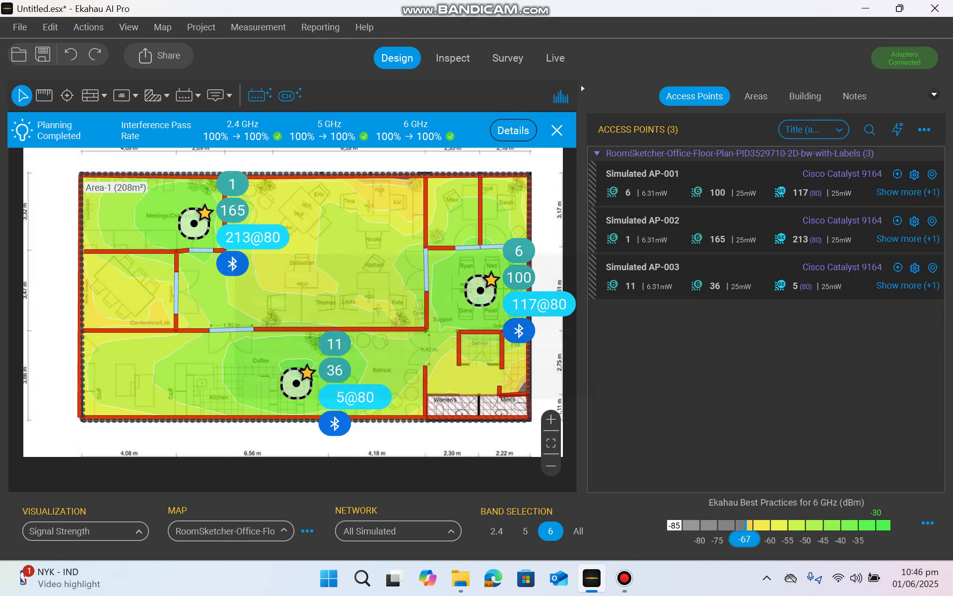